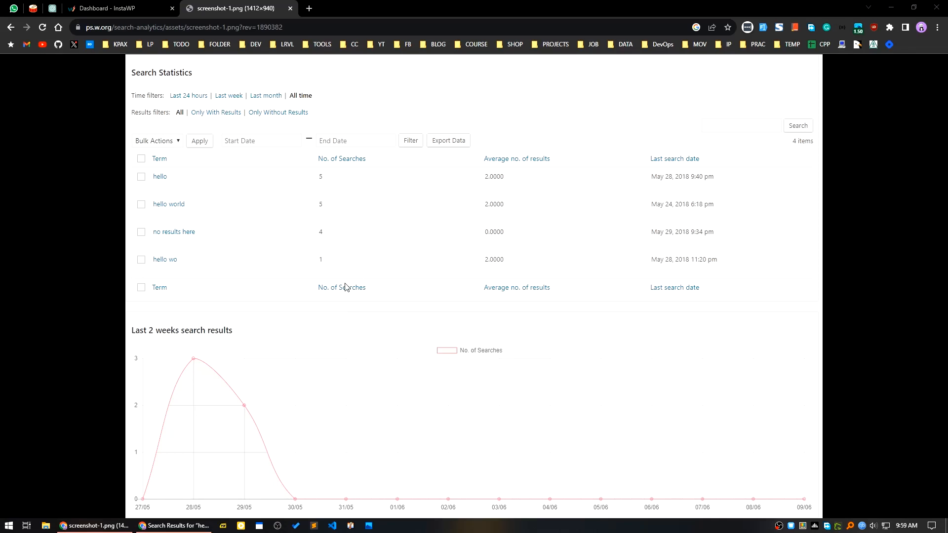
Create a new WordPress site from scratch in InstaWP with the default configuration and open its admin through Magic Login.
click(126, 7)
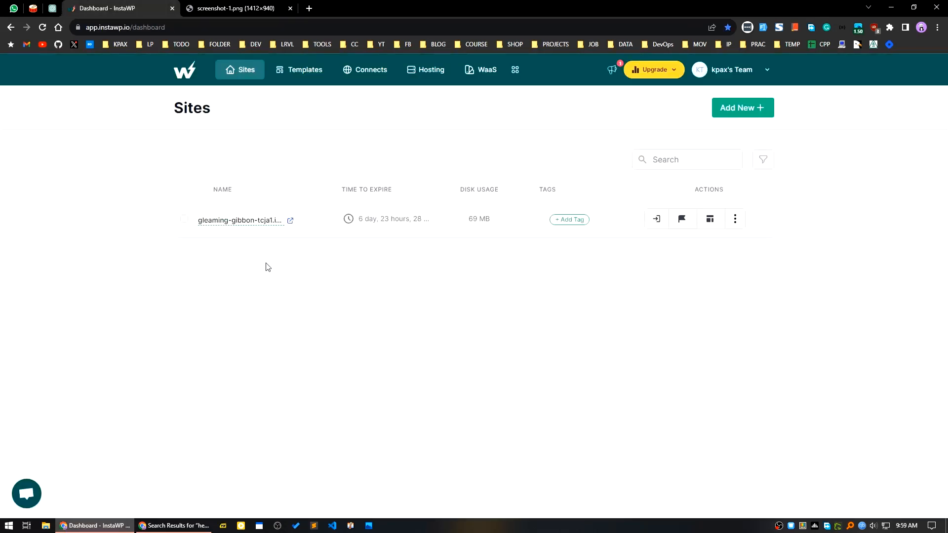
click(741, 108)
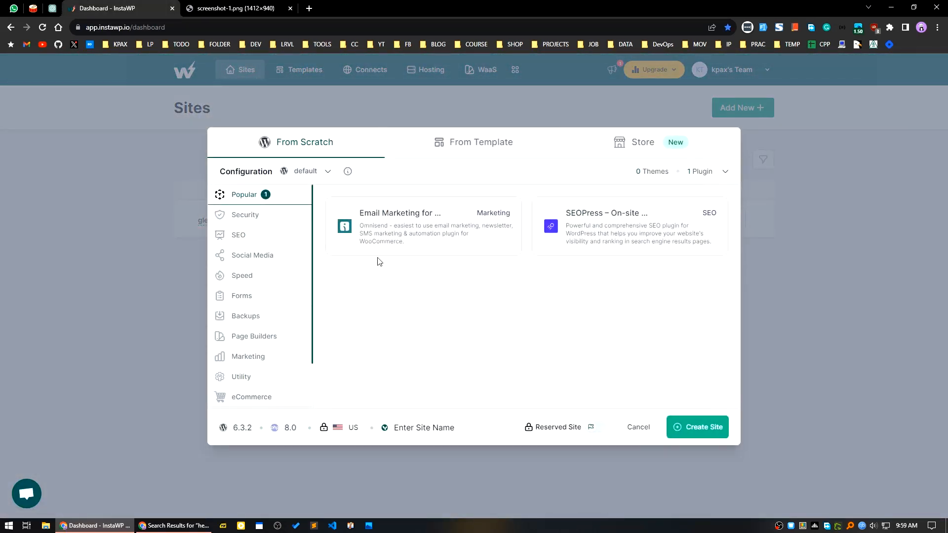
click(704, 430)
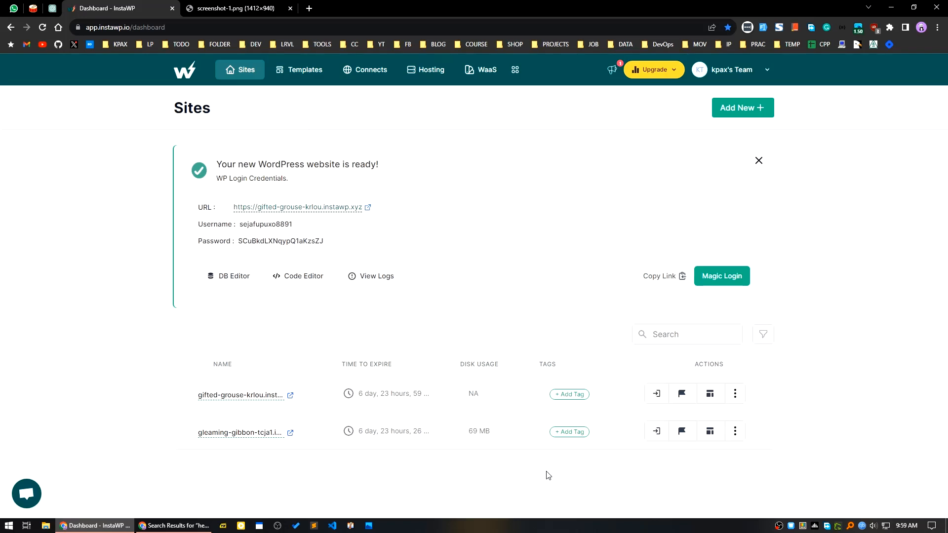
click(735, 283)
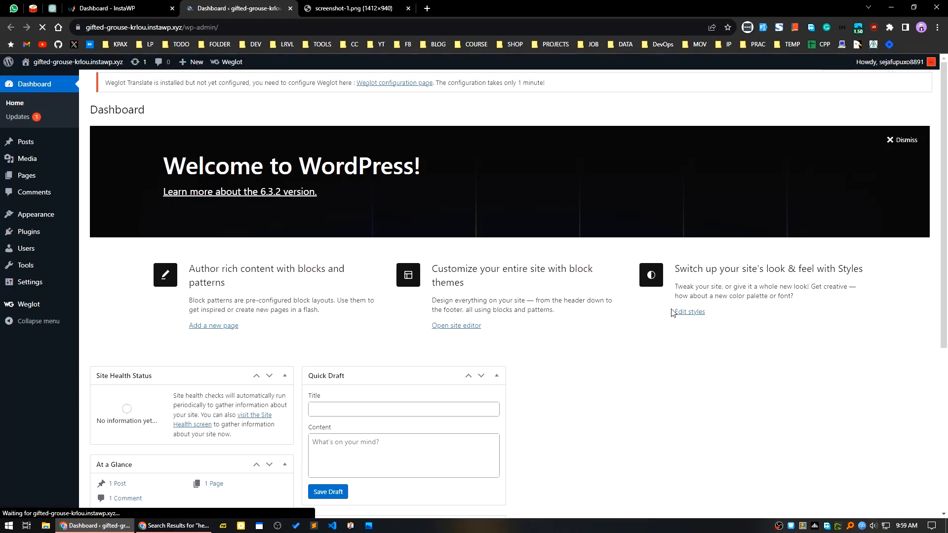
Dismiss the WordPress welcome banner and hide Site Health Status, At a Glance, Activity, Quick Draft and Events and News on the dashboard.
click(903, 140)
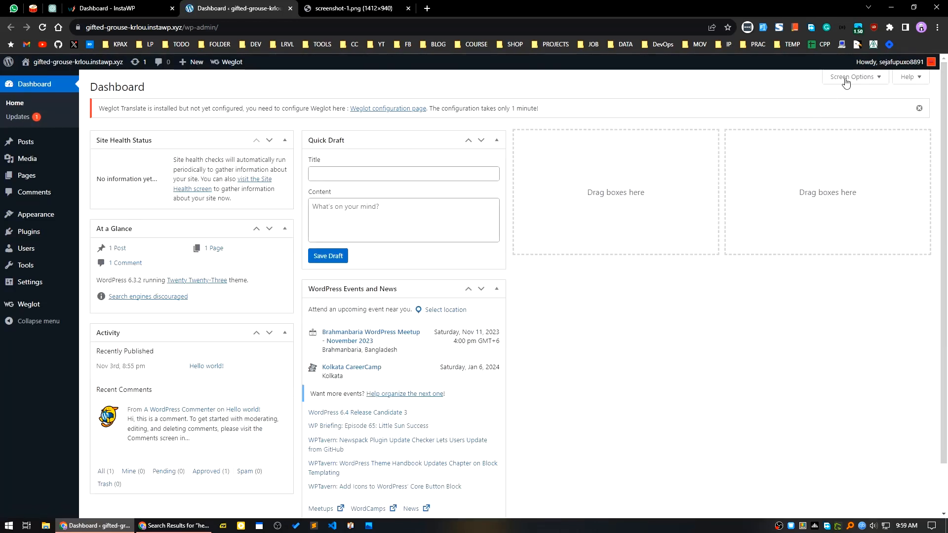
click(853, 77)
click(341, 122)
click(286, 122)
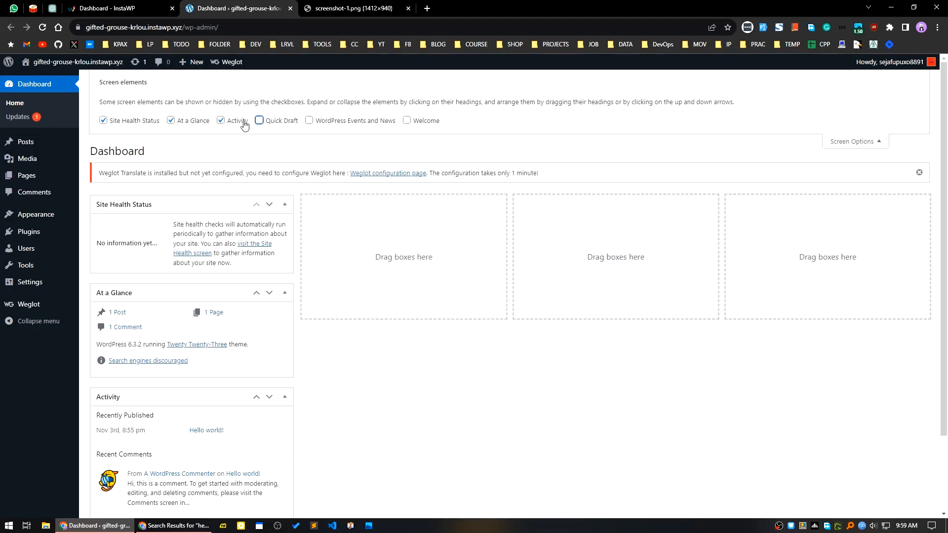
click(239, 122)
click(185, 121)
click(103, 120)
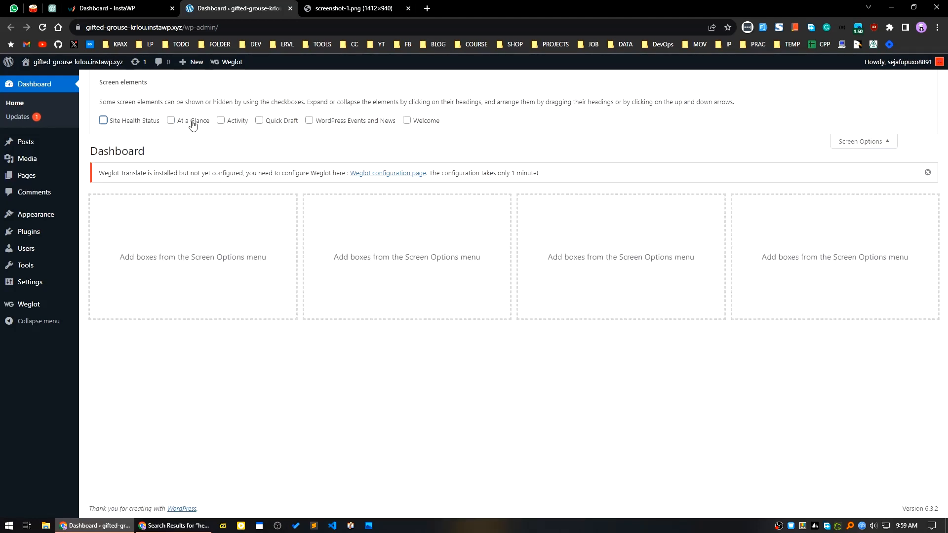
click(862, 141)
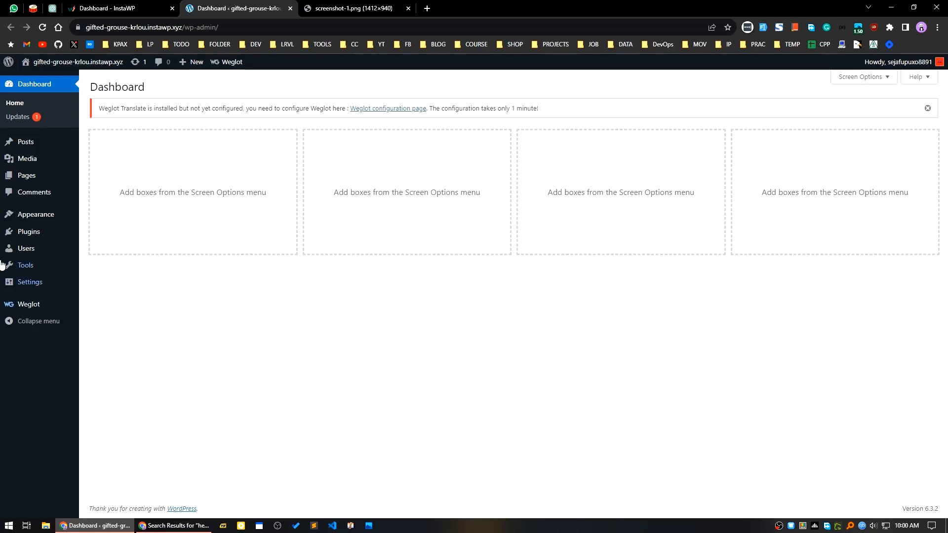
Find the WP Search Analytics plugin in the plugin directory, then install and activate it.
mouse_move(32, 237)
click(95, 249)
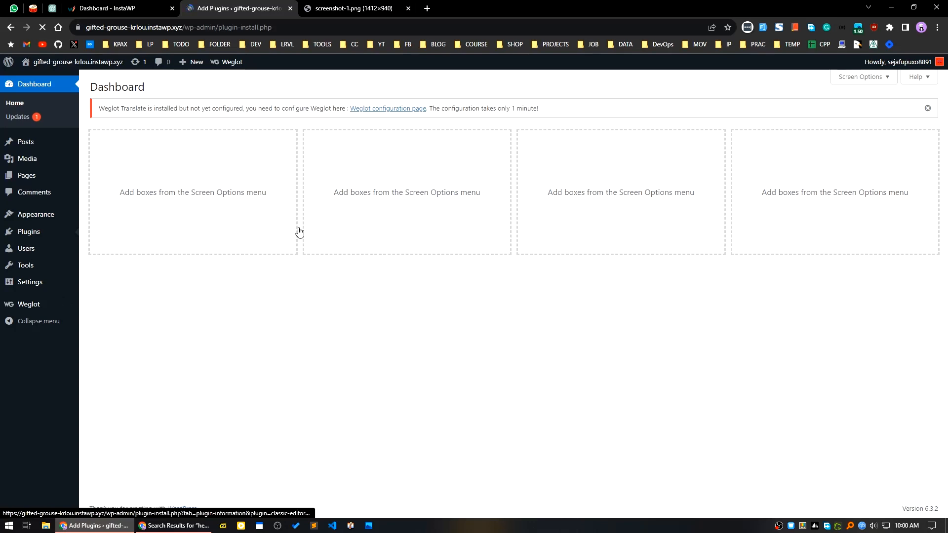
click(825, 141)
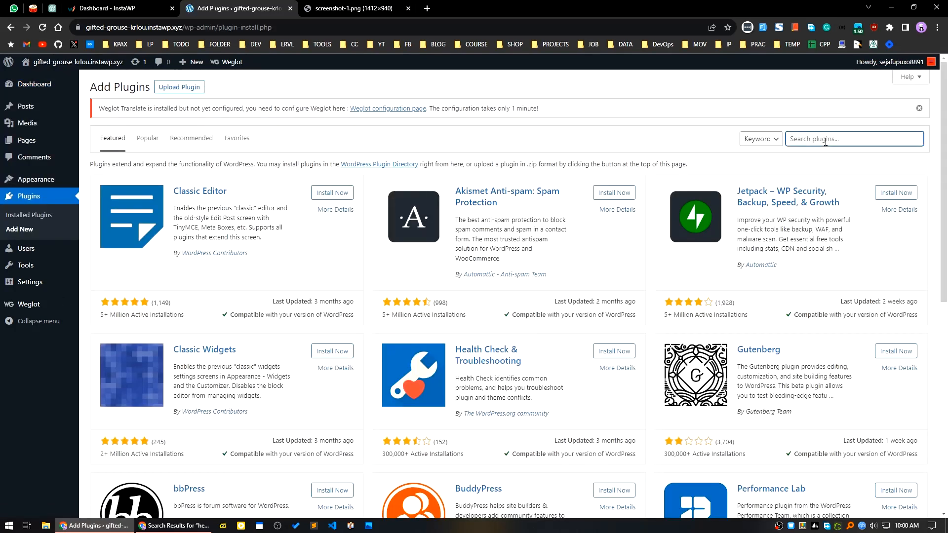
text(WP Search Analytics)
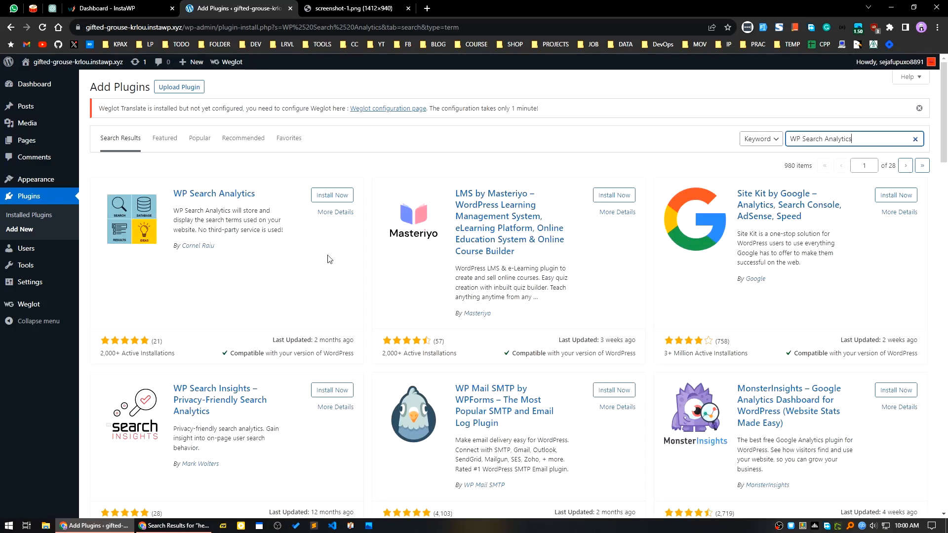
click(332, 200)
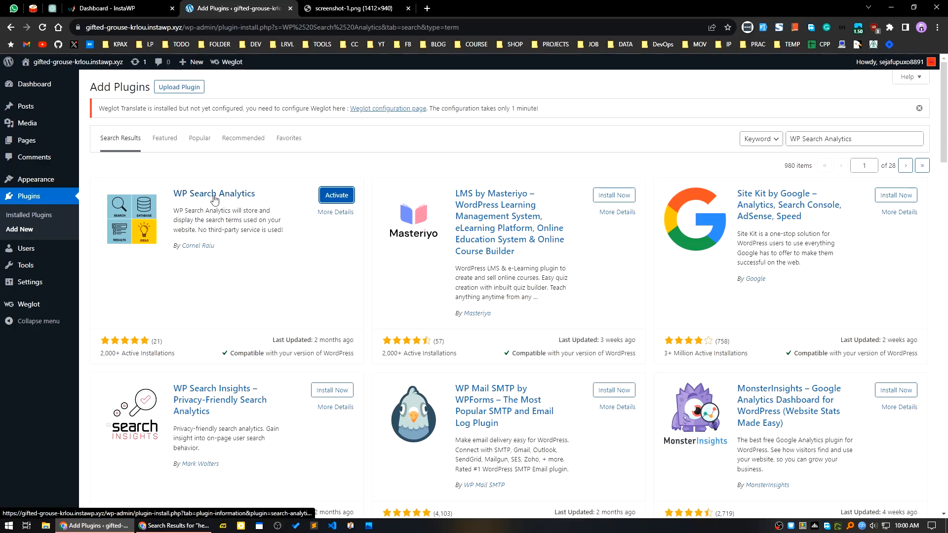
click(336, 195)
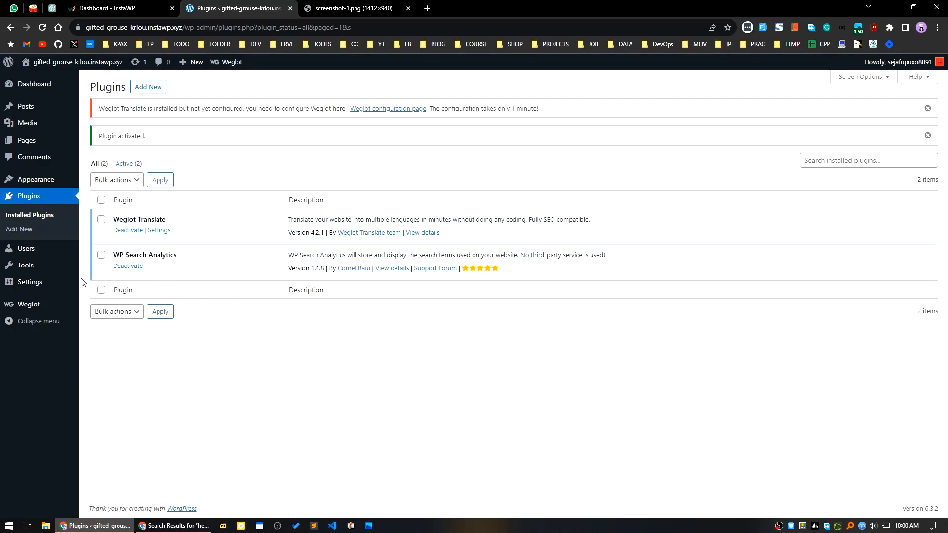
Open the settings page of MWT: Search Analytics and dismiss the Weglot notice.
mouse_move(45, 287)
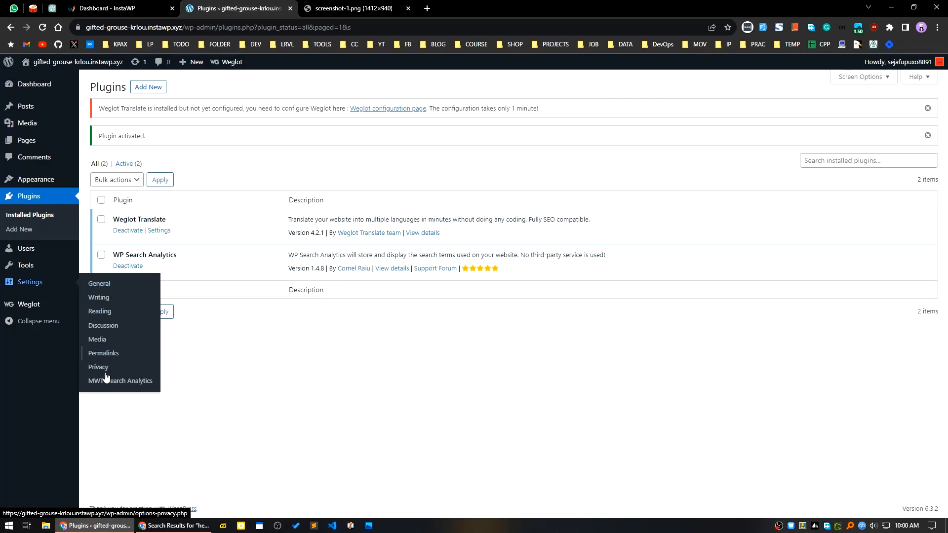
click(128, 387)
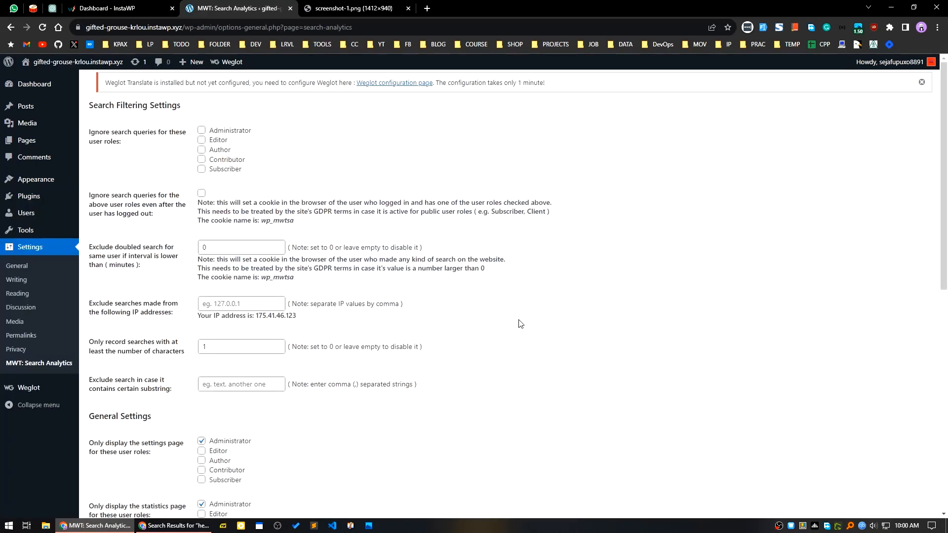
click(922, 83)
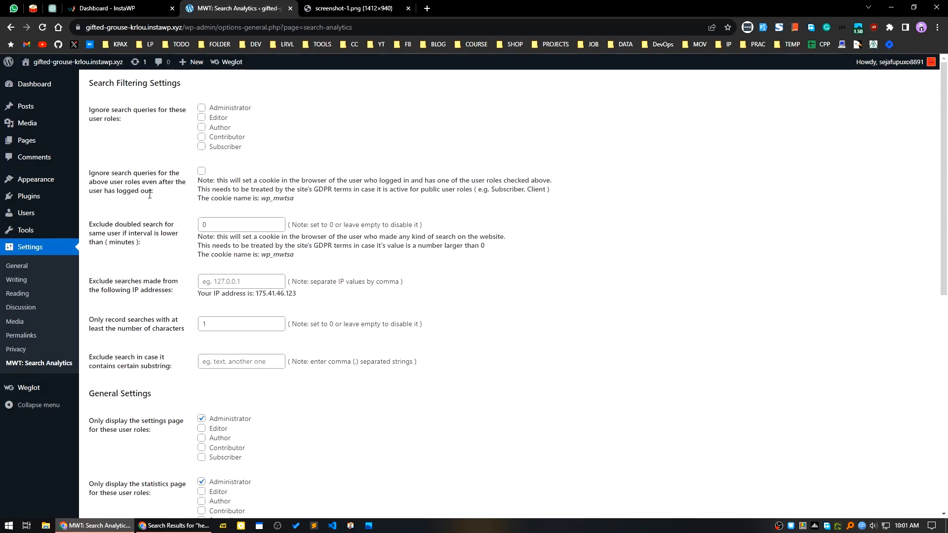
Review the search filtering options and set the minimum number of characters for recorded searches to 0.
drag(242, 147, 206, 108)
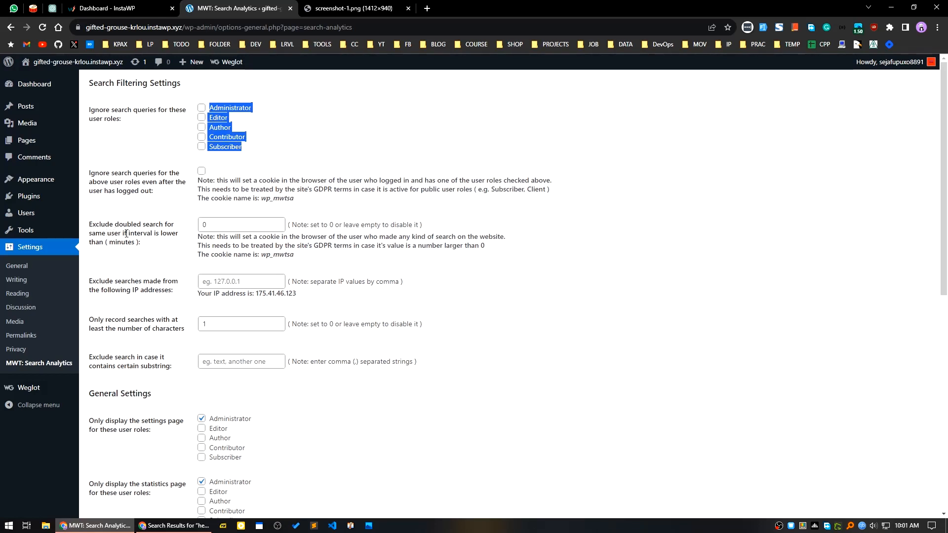
drag(150, 235, 97, 225)
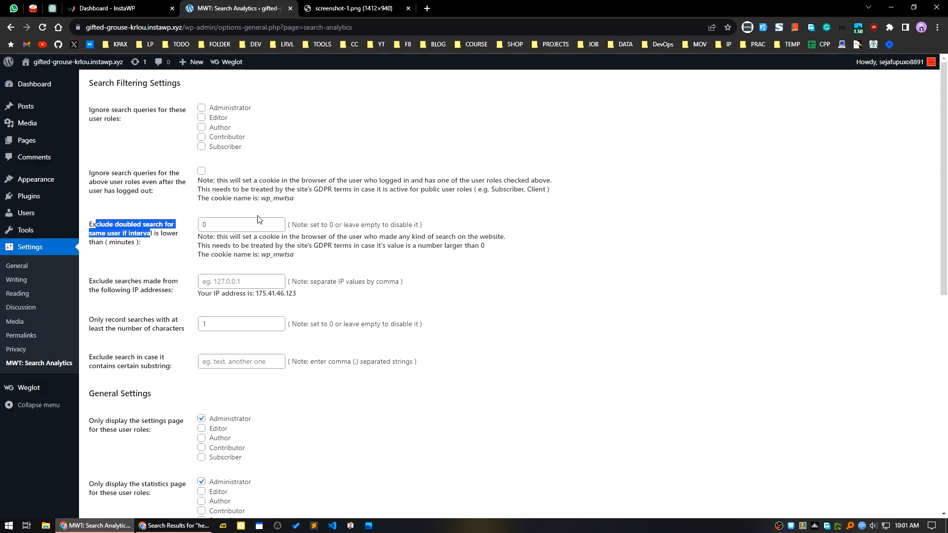
click(255, 281)
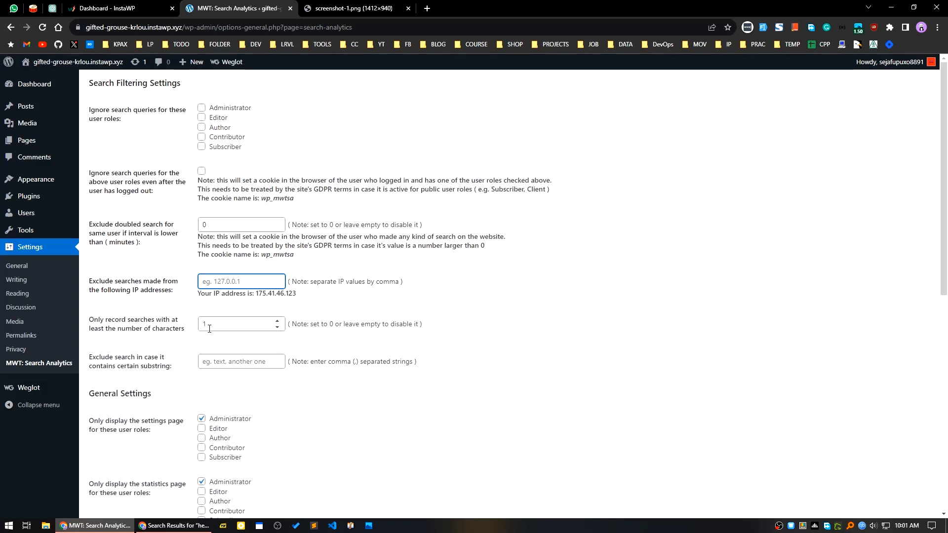
double_click(209, 329)
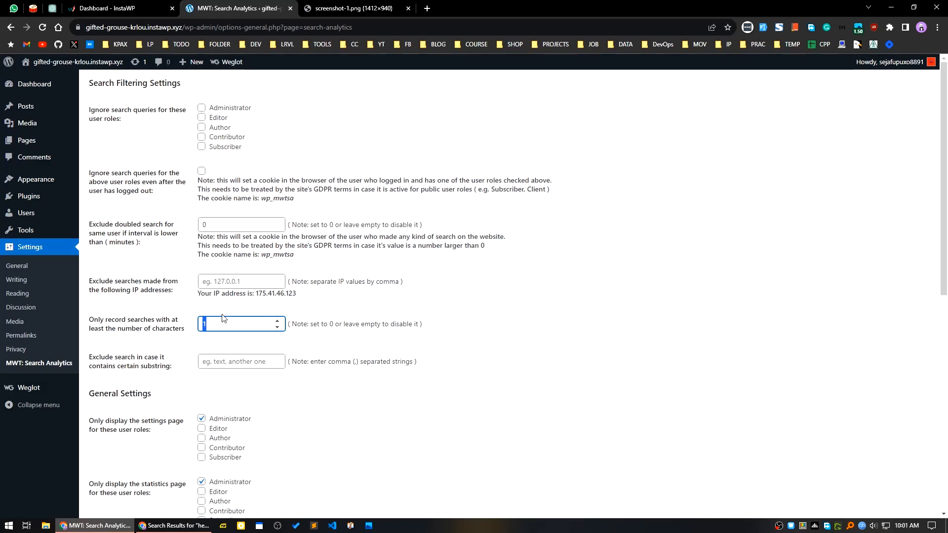
text(3)
drag(311, 223, 389, 223)
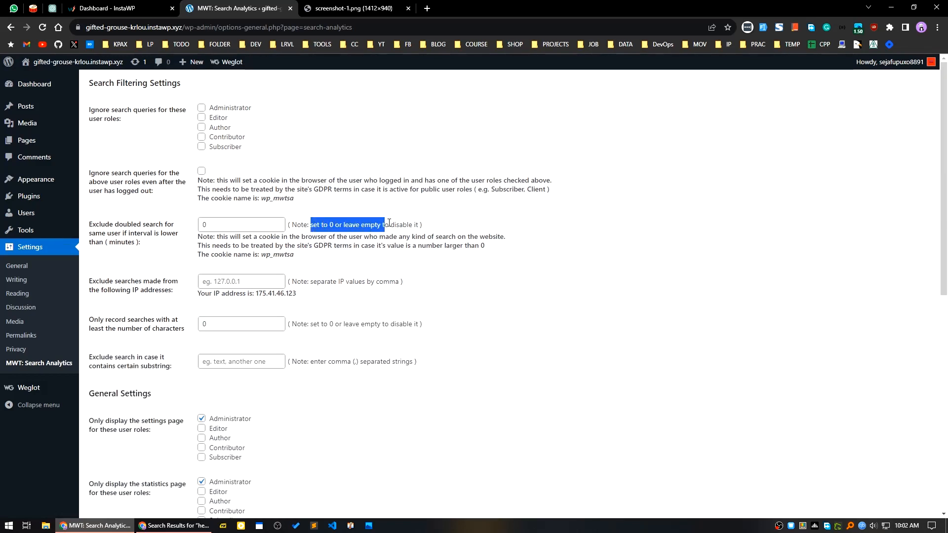
click(475, 342)
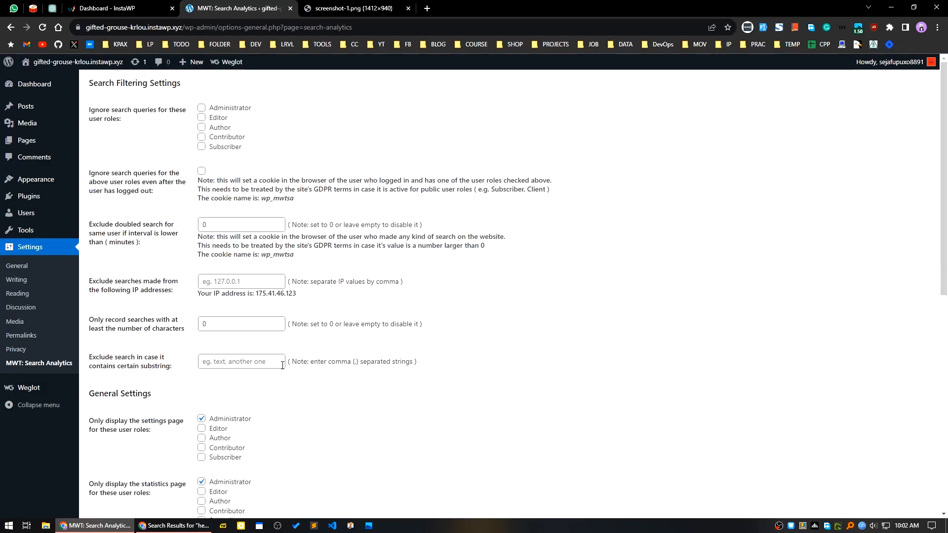
click(240, 363)
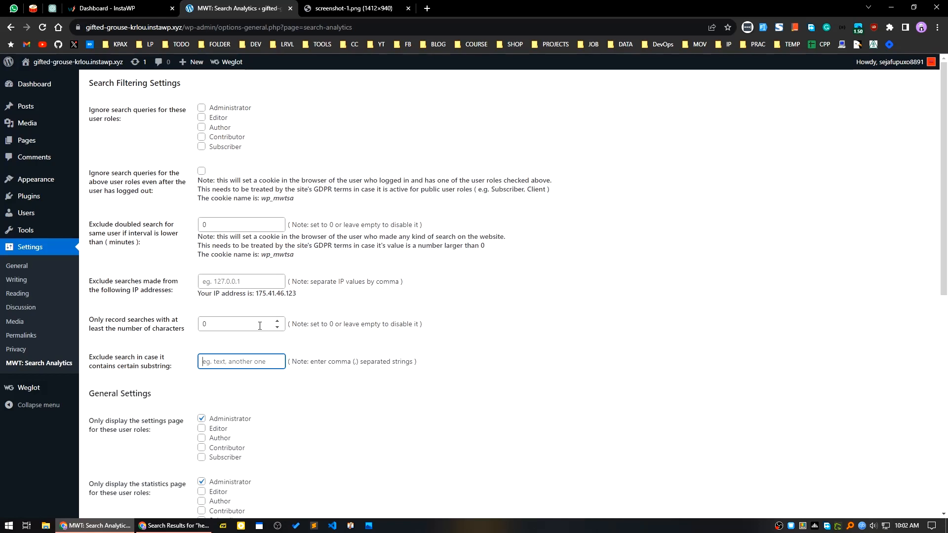
Allow the Editor role to see the statistics page, leave saving the search country off, and save the plugin settings.
scroll(260, 326, down, 3)
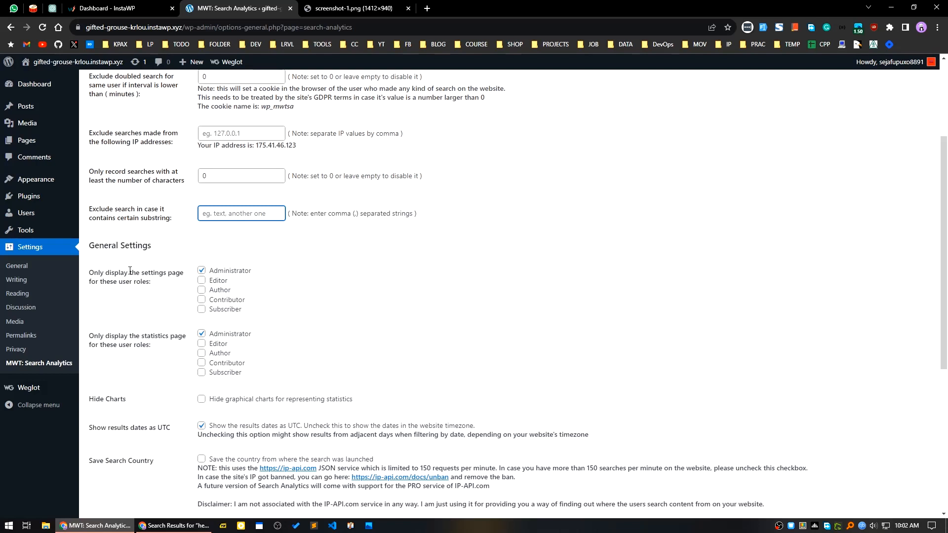
drag(491, 429, 200, 176)
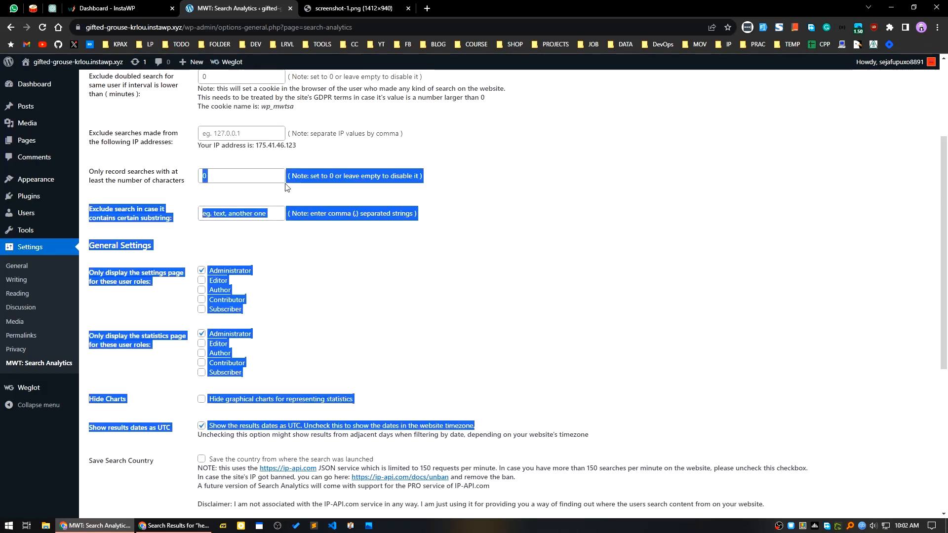
click(254, 346)
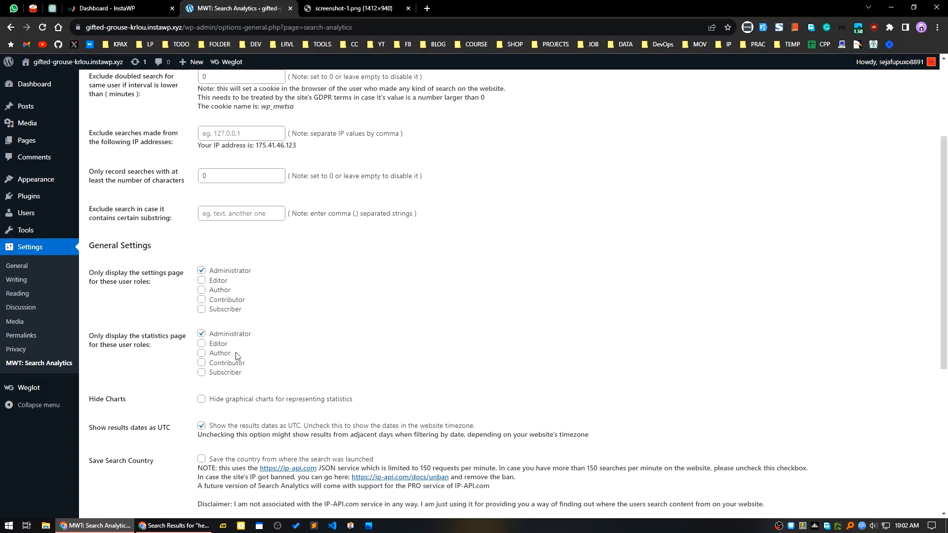
click(219, 344)
scroll(347, 390, down, 3)
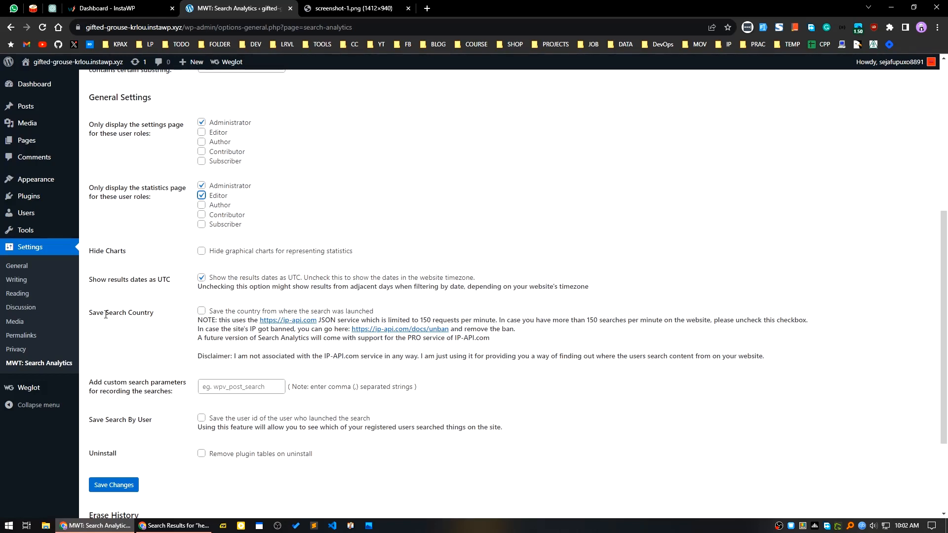
click(201, 313)
click(201, 312)
click(219, 388)
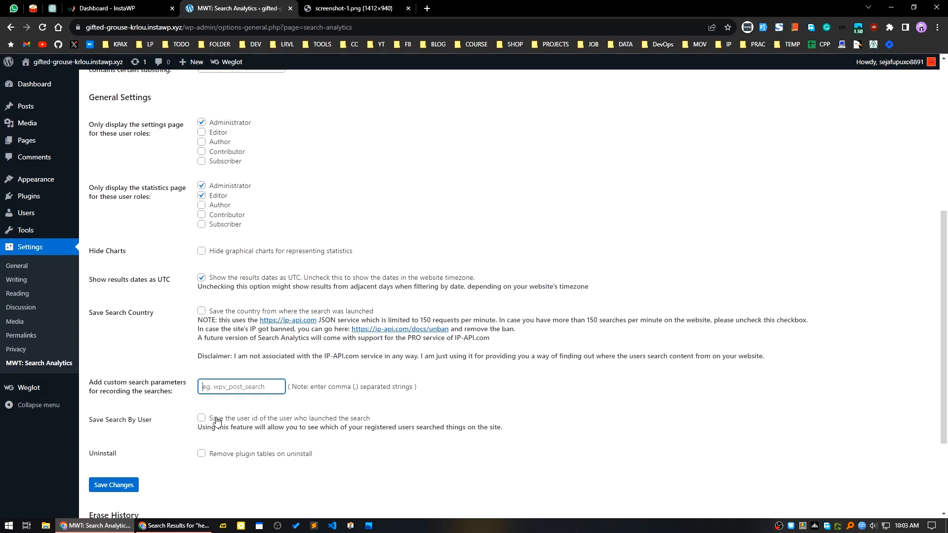
scroll(262, 442, down, 3)
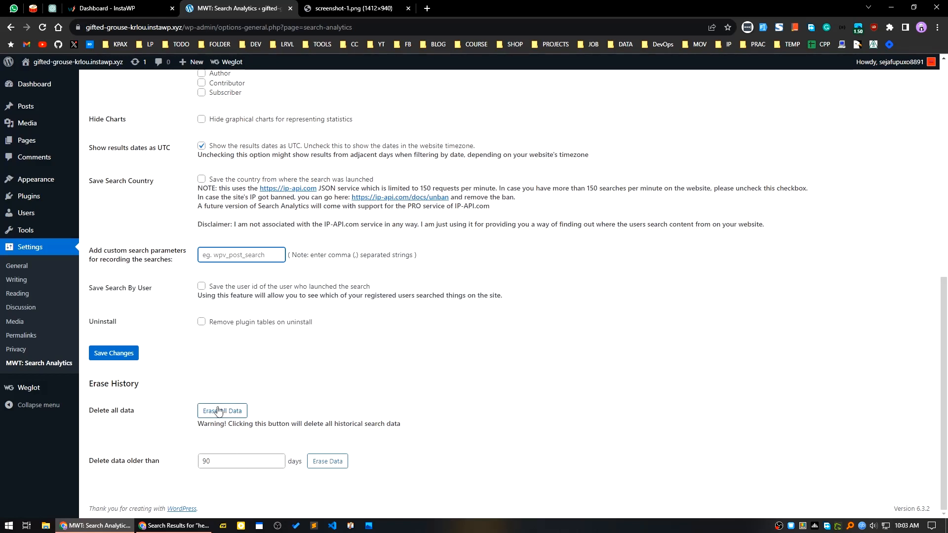
click(113, 353)
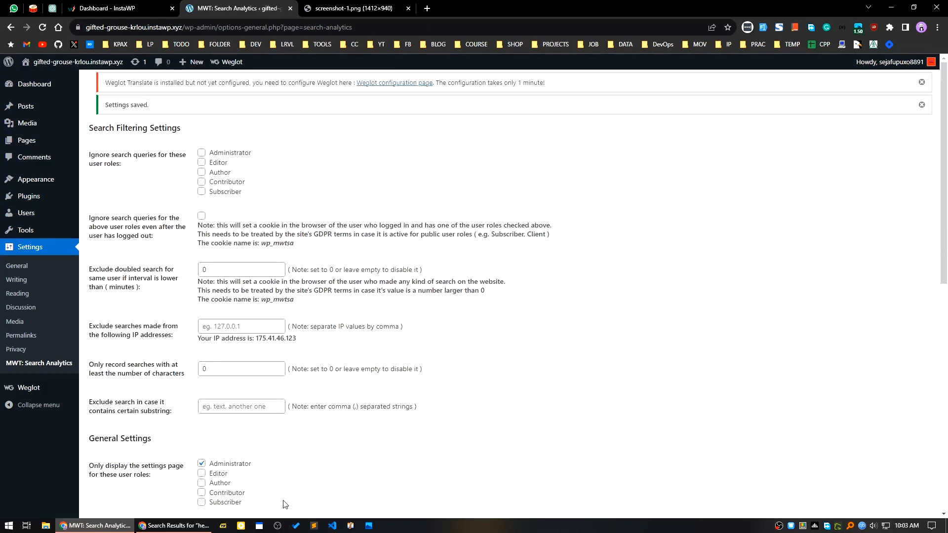
Open the Search Analytics statistics page from the dashboard section and dismiss the Weglot notice.
mouse_move(31, 85)
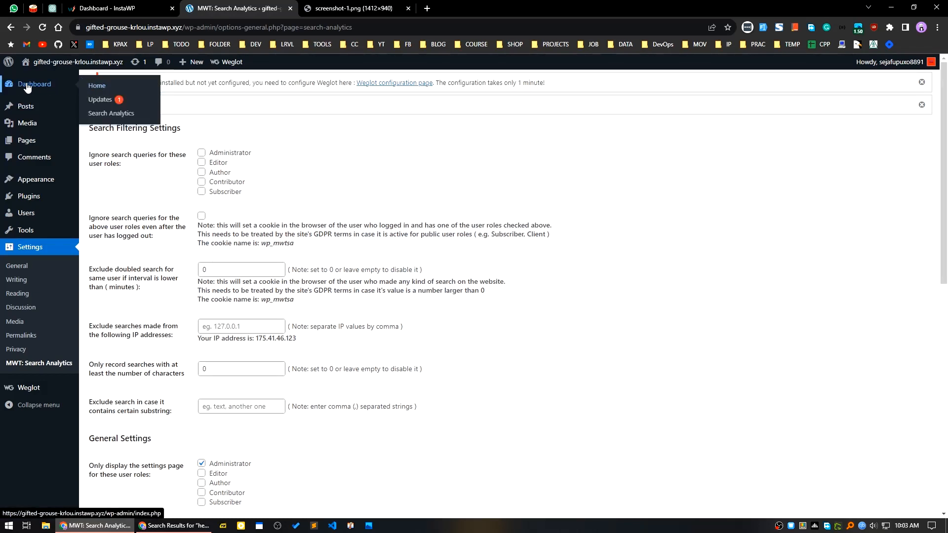
click(99, 115)
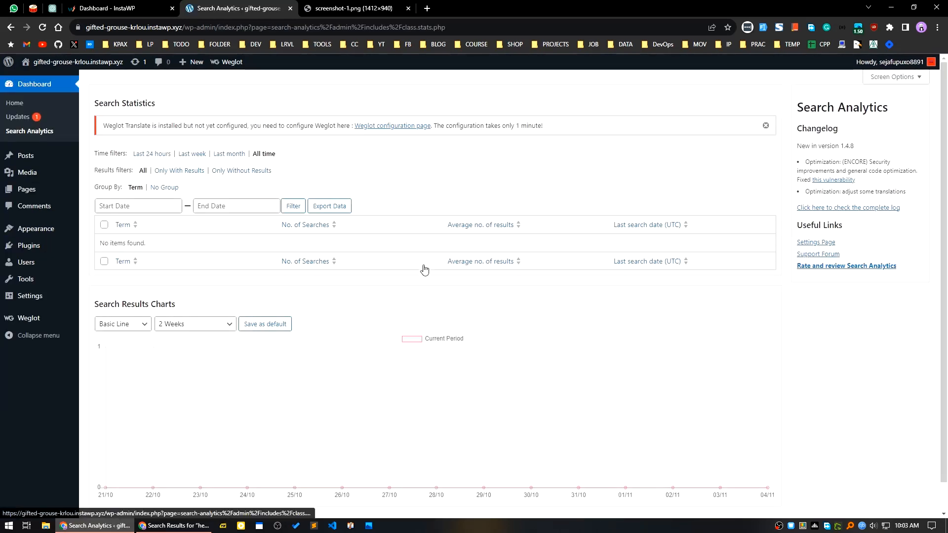
scroll(420, 271, down, 1)
scroll(418, 278, up, 1)
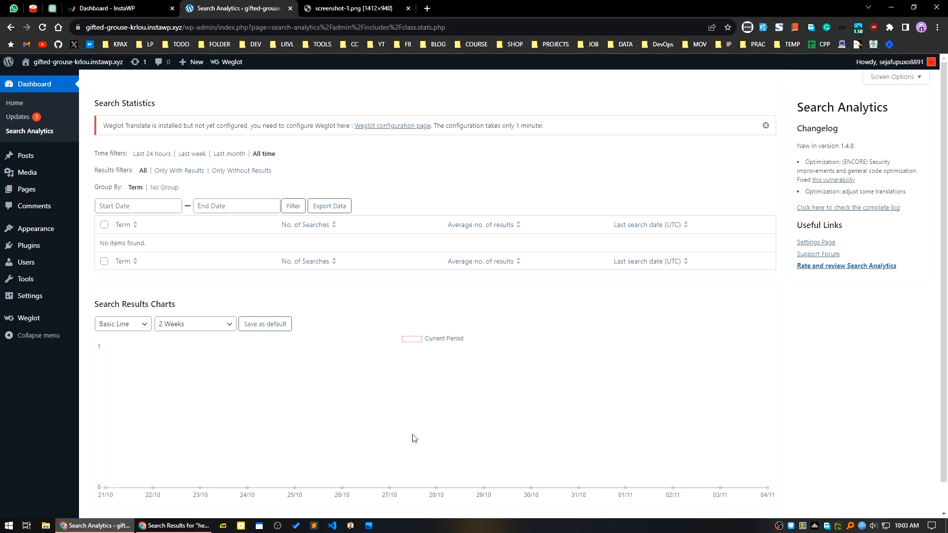
click(766, 125)
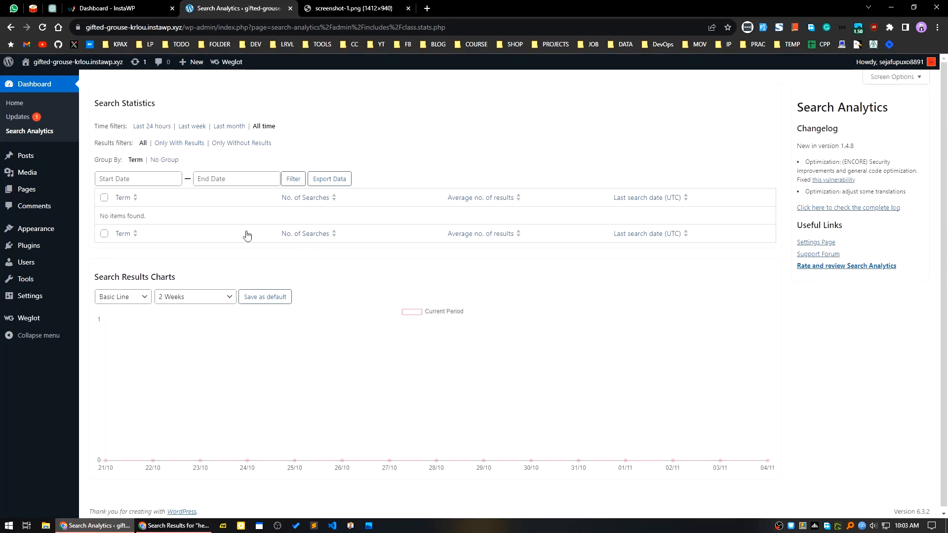
mouse_move(26, 192)
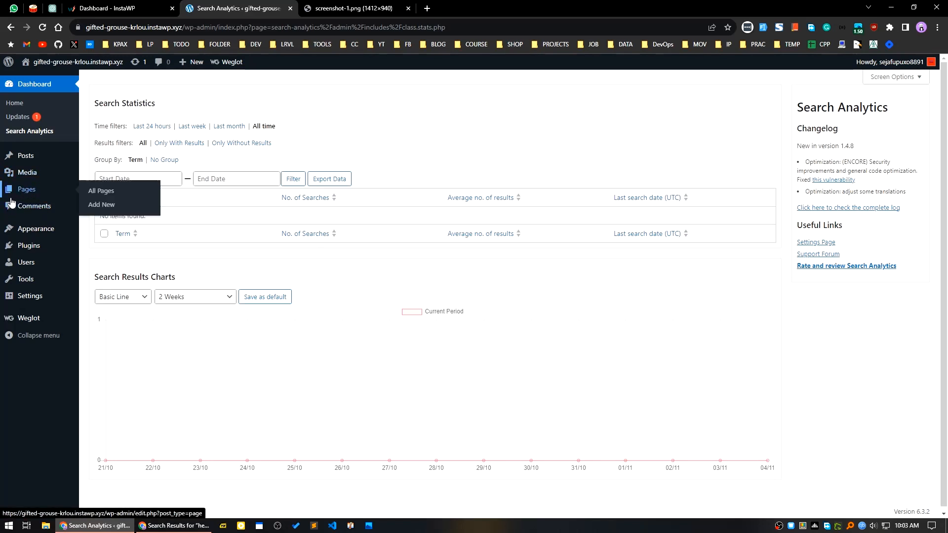
Open the list of all posts and view the Hello world! post in a separate browser tab.
mouse_move(30, 159)
click(101, 158)
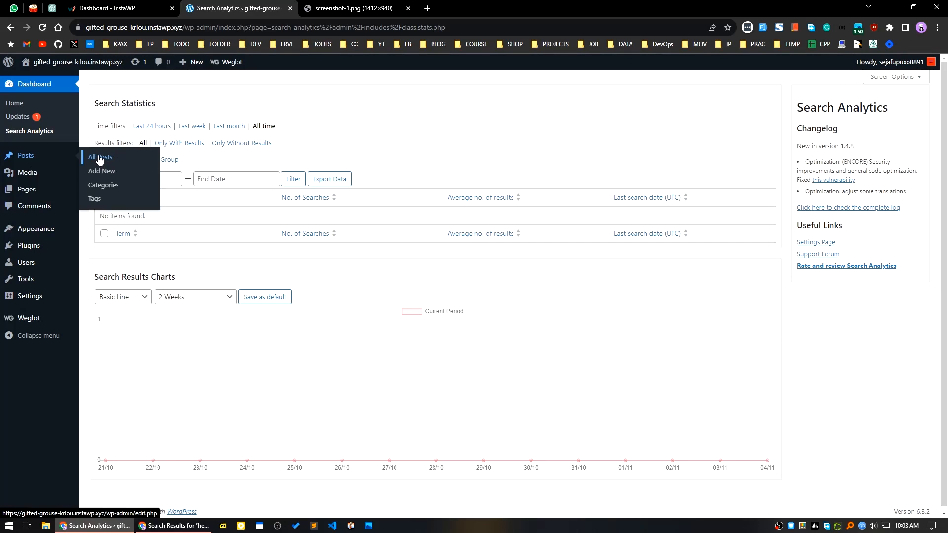
mouse_move(74, 197)
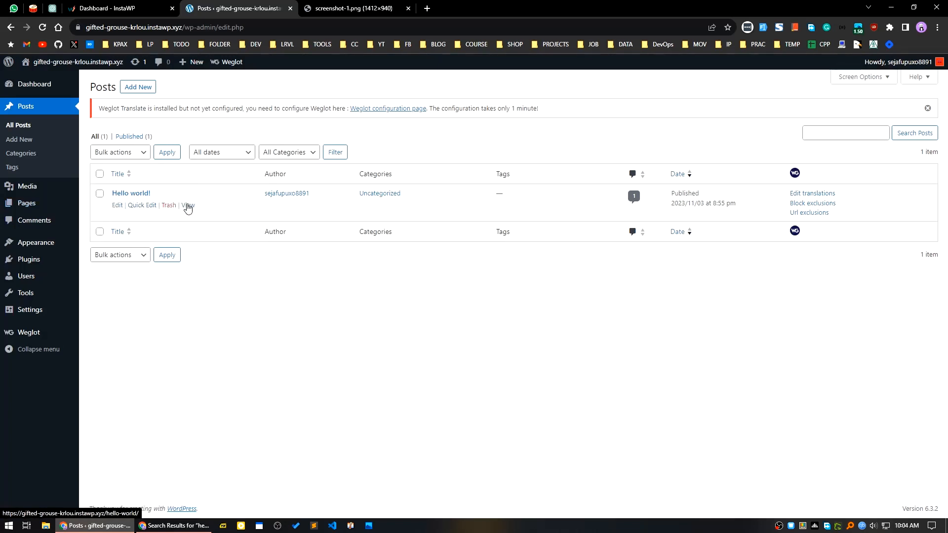
middle_click(188, 206)
click(364, 4)
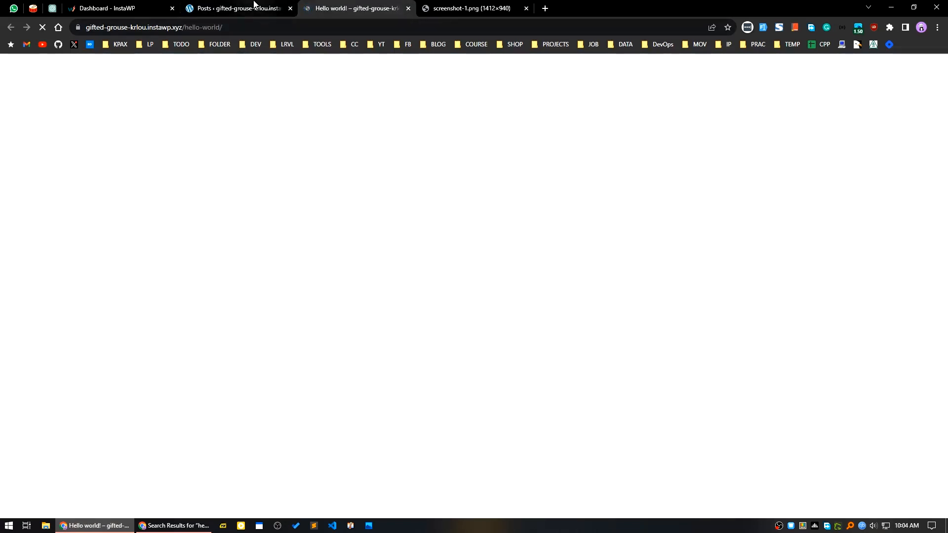
Return to the posts list, open the Hello world! post for editing and dismiss the editor's welcome guide.
click(264, 4)
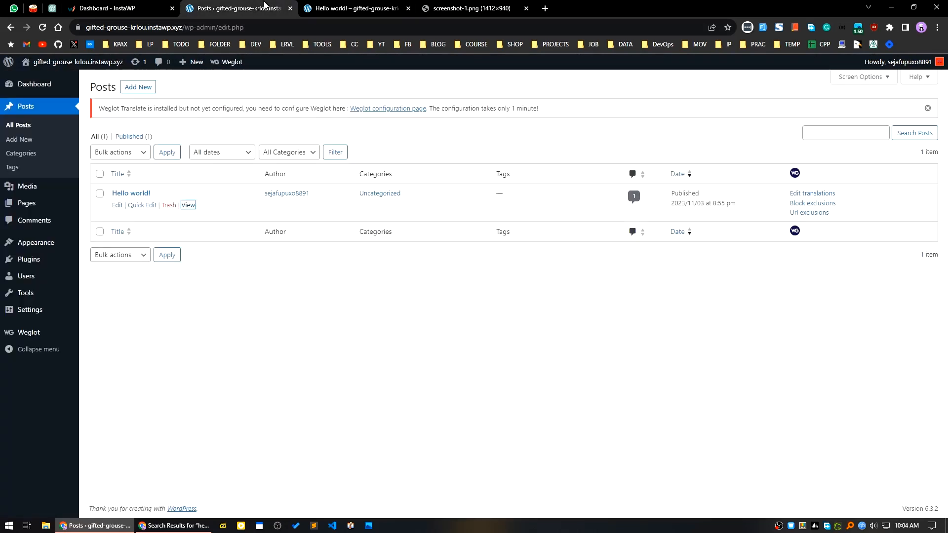
click(119, 206)
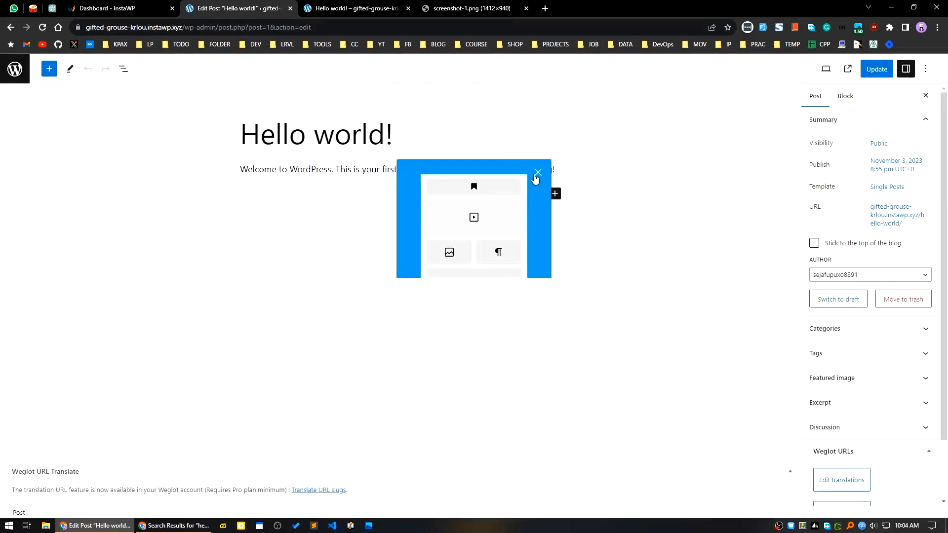
click(538, 171)
Add a Search block below the Hello world! post's paragraph and update the post.
click(337, 195)
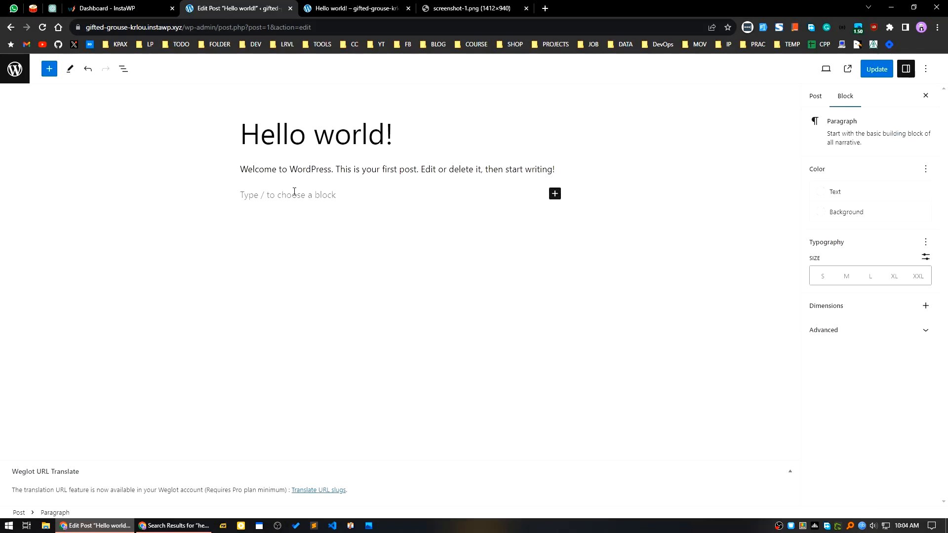
text(/)
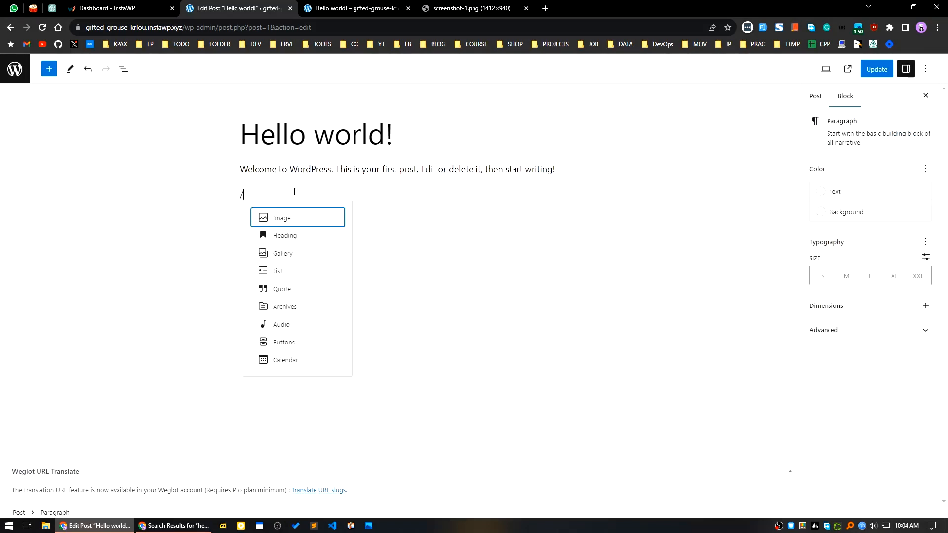
text(se)
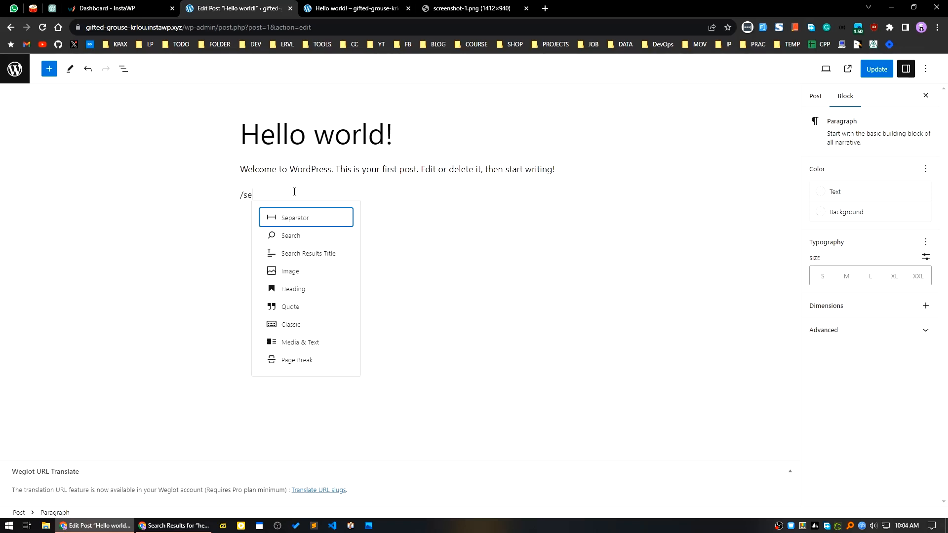
click(299, 237)
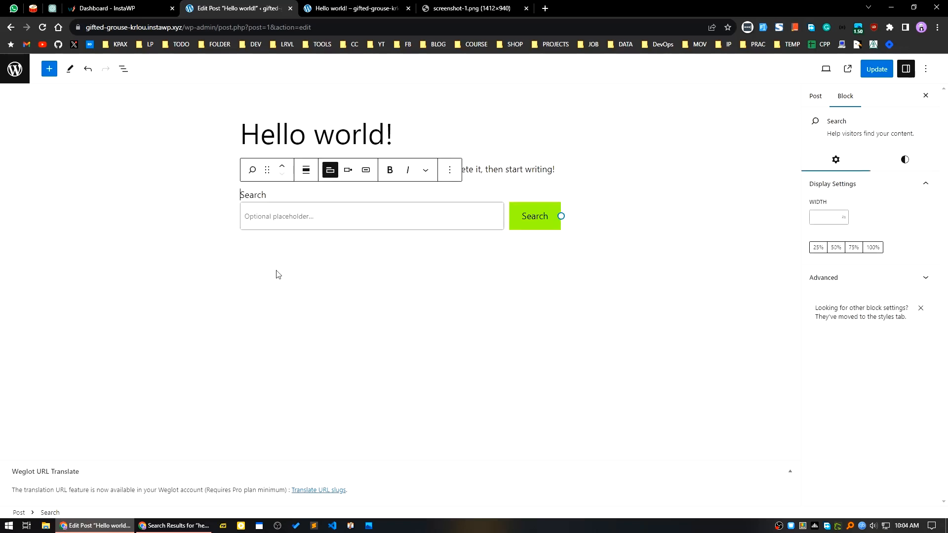
click(881, 73)
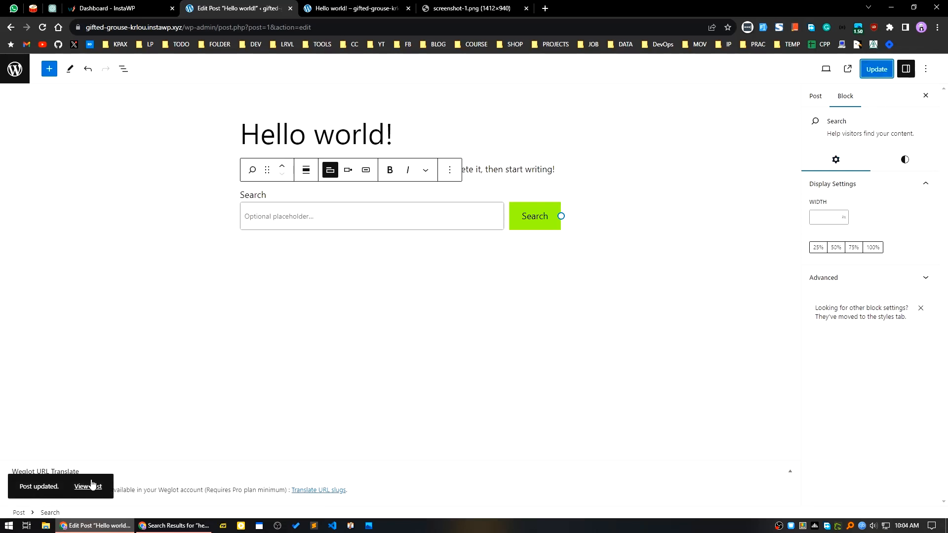
View the updated Hello world! post on the site and copy its address.
click(91, 486)
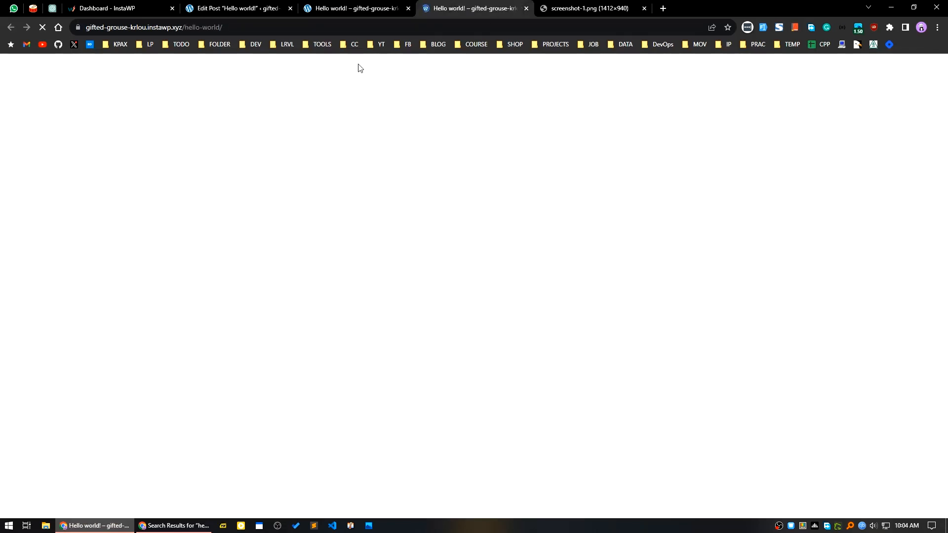
click(152, 27)
key(ctrl+c)
right_click(151, 28)
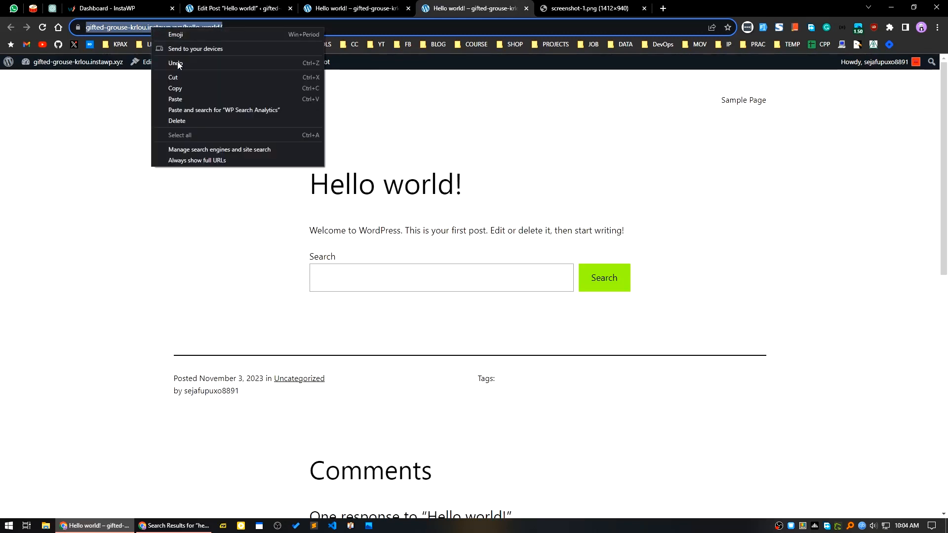
click(175, 88)
Load the copied post address in a new incognito window.
click(937, 27)
click(839, 62)
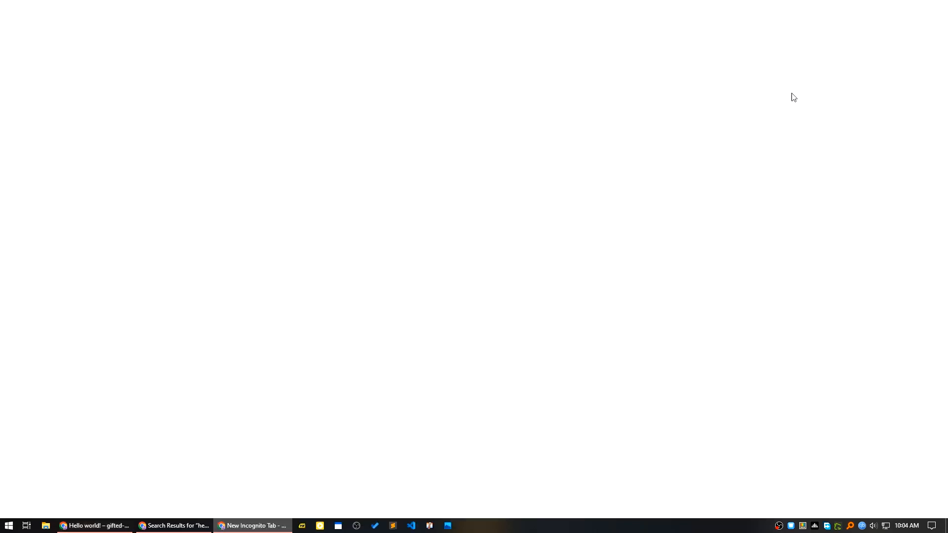
key(ctrl+v)
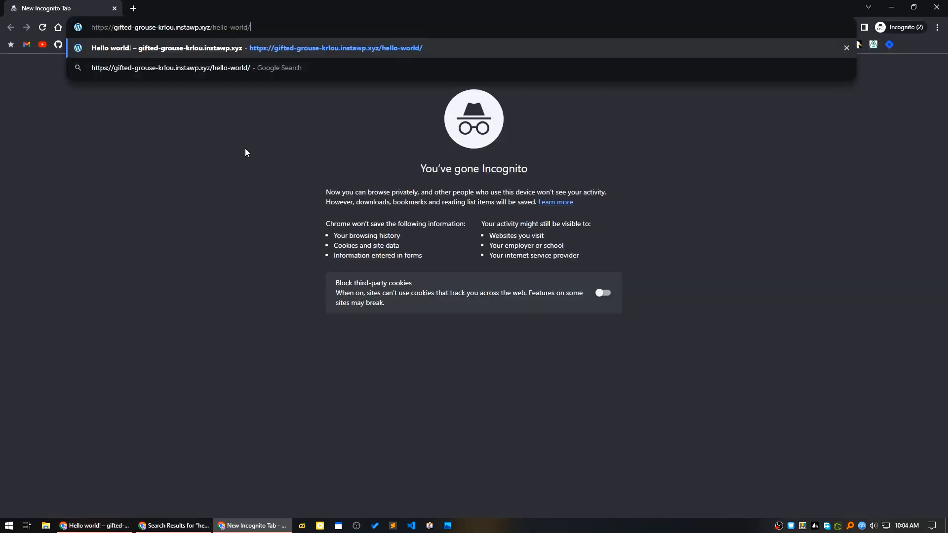
key(Return)
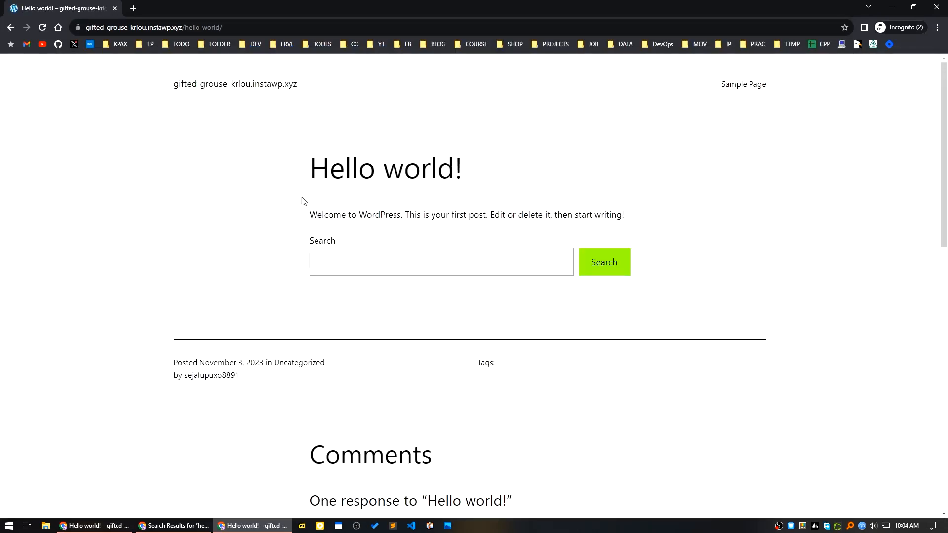
Search the site for "search 1" using the search form in the Hello world! post.
click(355, 263)
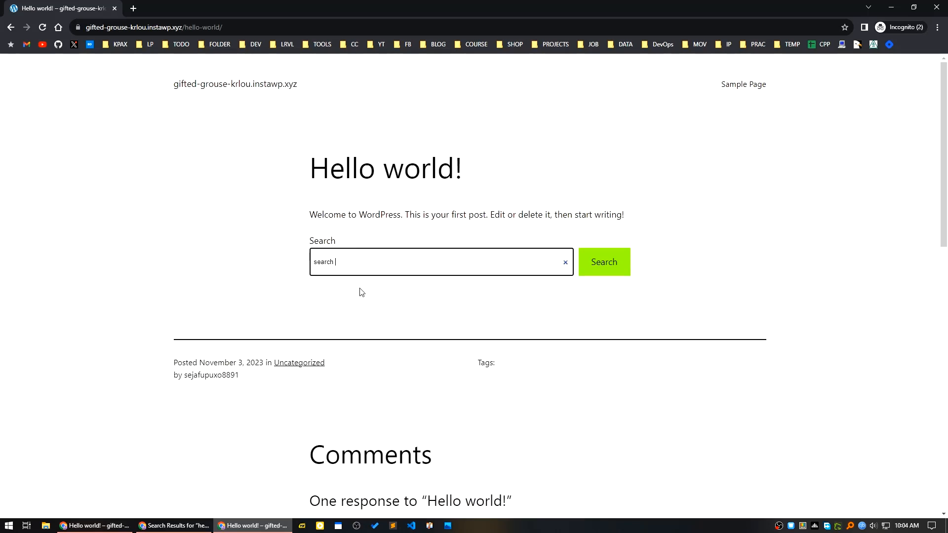
text(search 1)
click(604, 270)
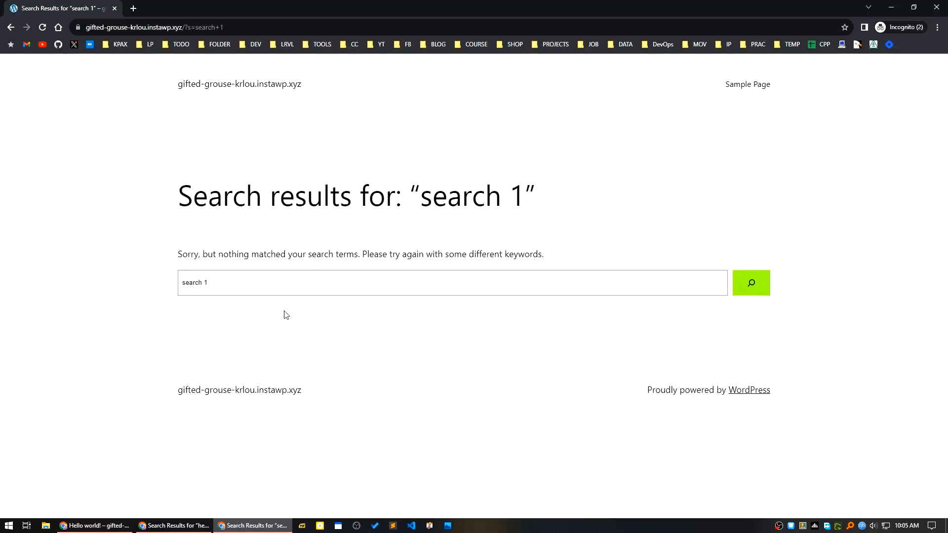
Replace the search term with "hello" on the results page, run the search and look through the results.
click(252, 288)
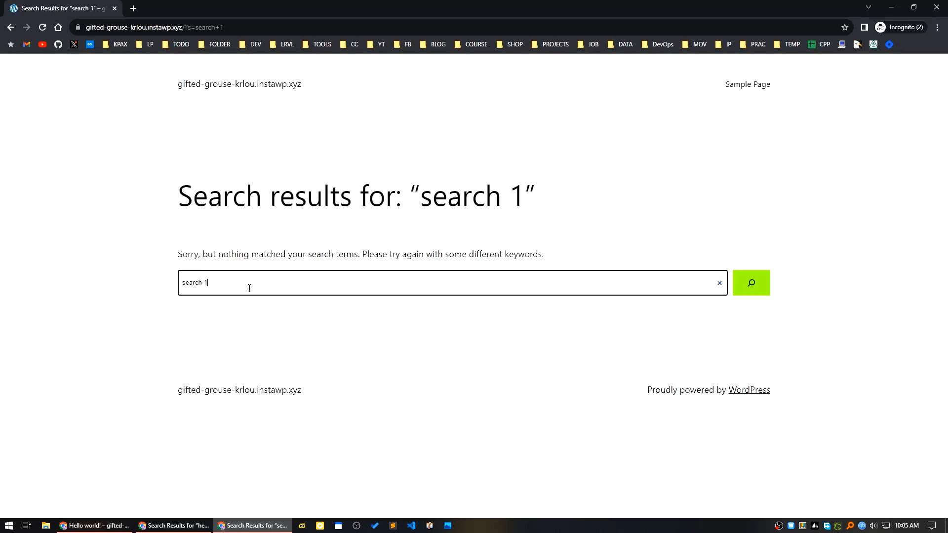
drag(249, 288, 84, 318)
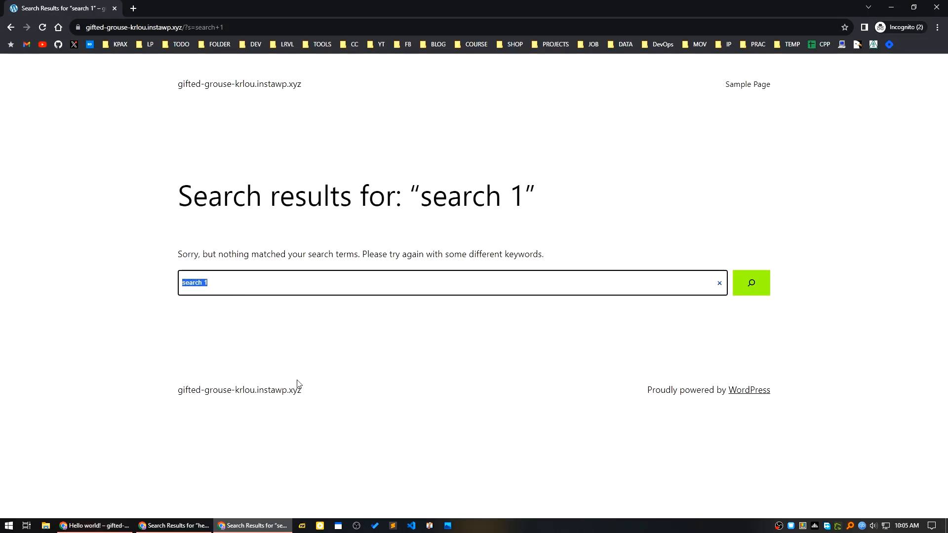
text(hello)
key(Return)
scroll(392, 388, down, 1)
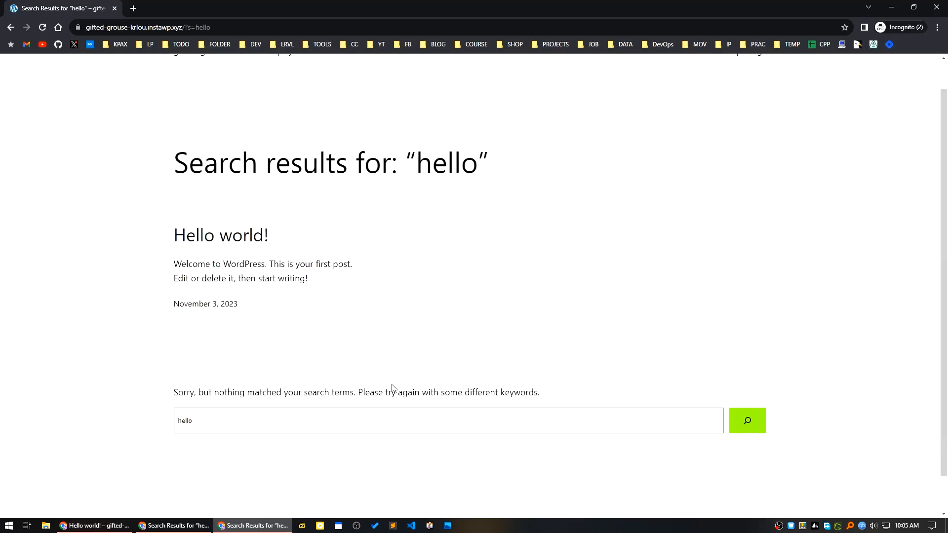
scroll(392, 388, down, 1)
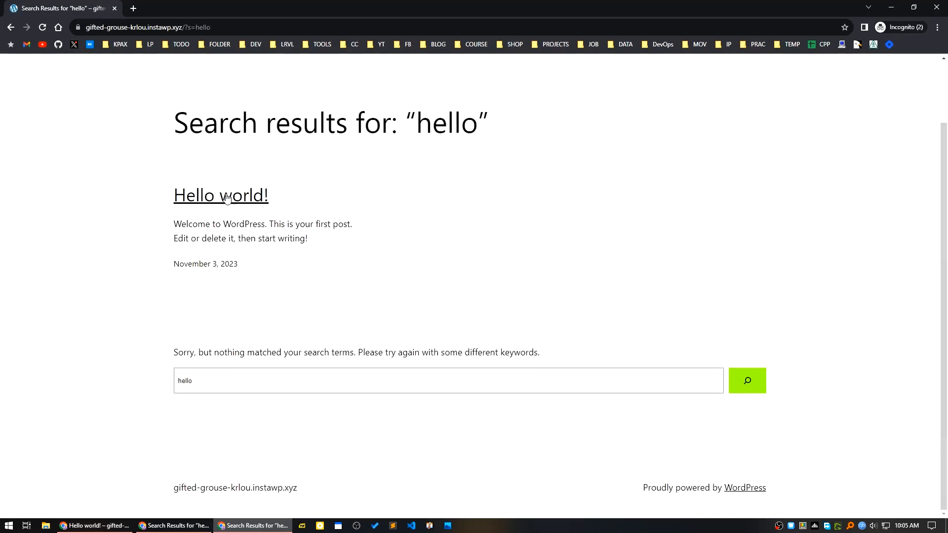
Run another site search for "WP" from the results page and look through the results.
drag(208, 388, 134, 375)
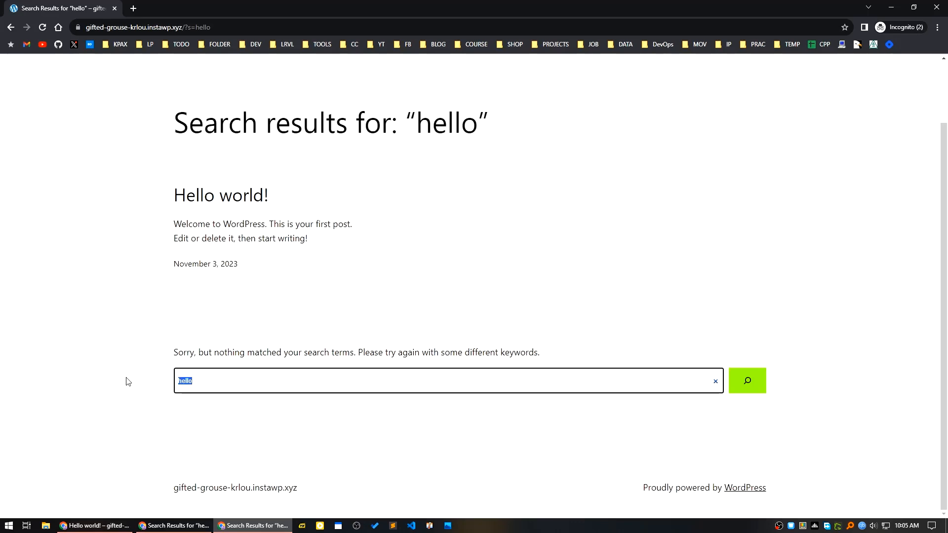
text(WP)
key(Return)
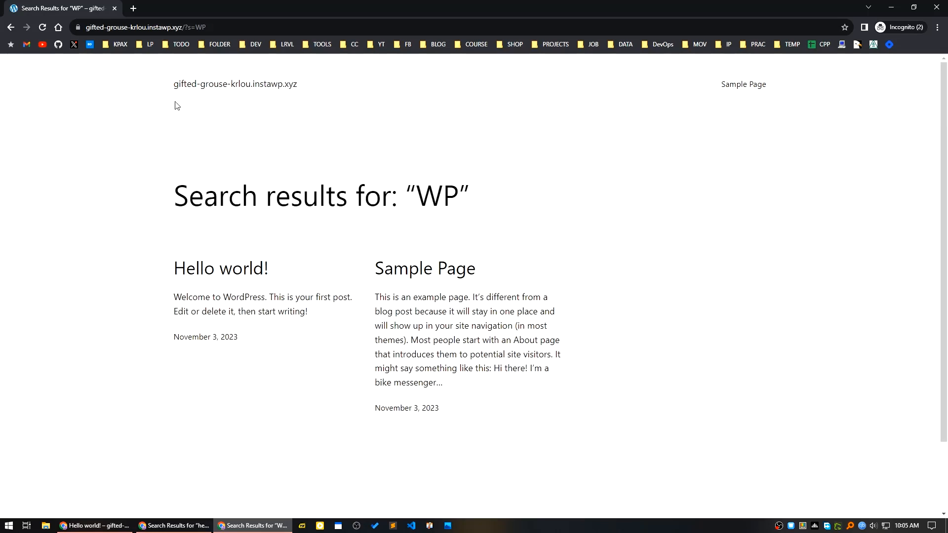
scroll(433, 249, down, 2)
scroll(292, 251, up, 2)
scroll(373, 321, down, 1)
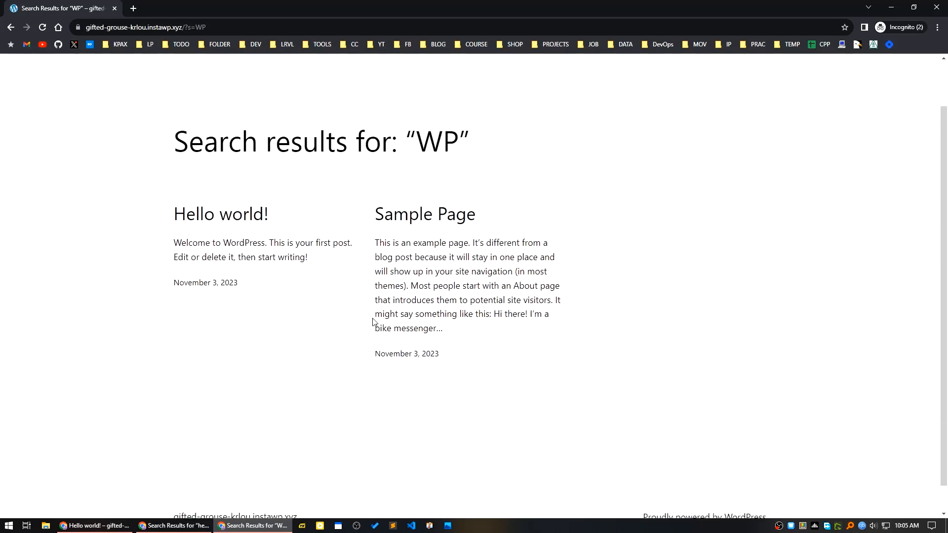
Open the Hello world! post from the results and search for "world" with its search form.
click(208, 191)
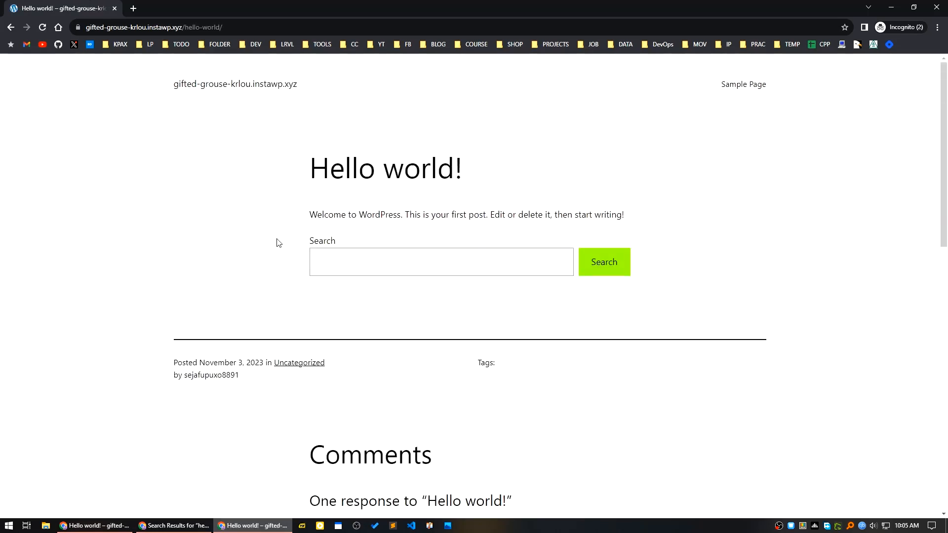
click(380, 266)
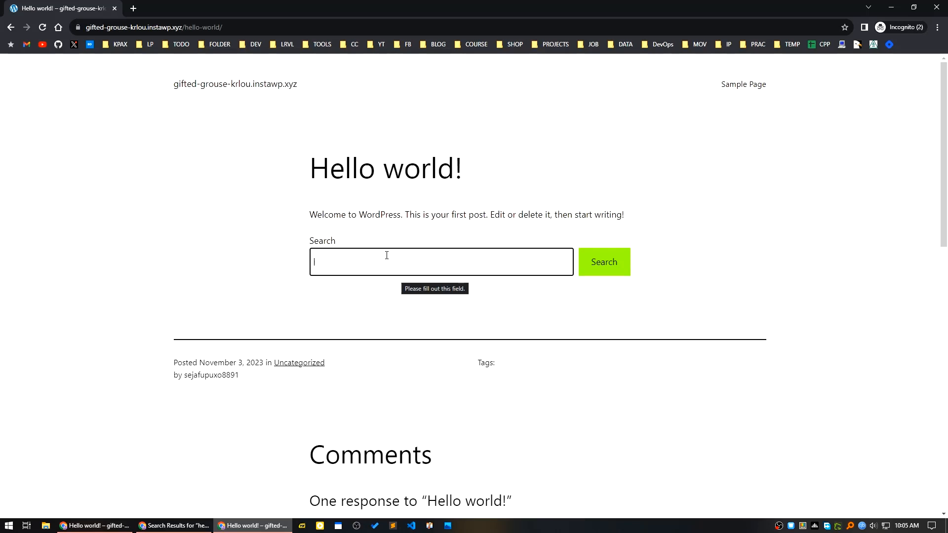
text(world)
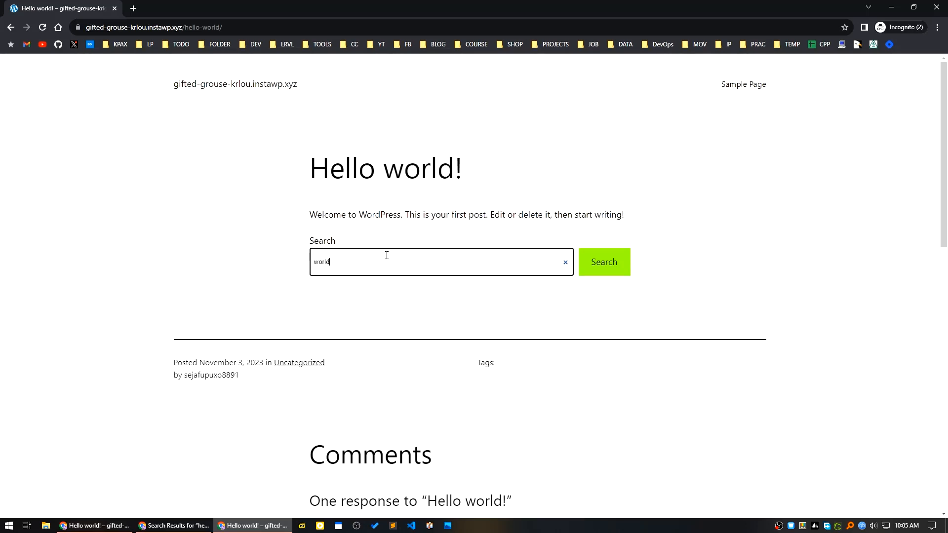
key(Return)
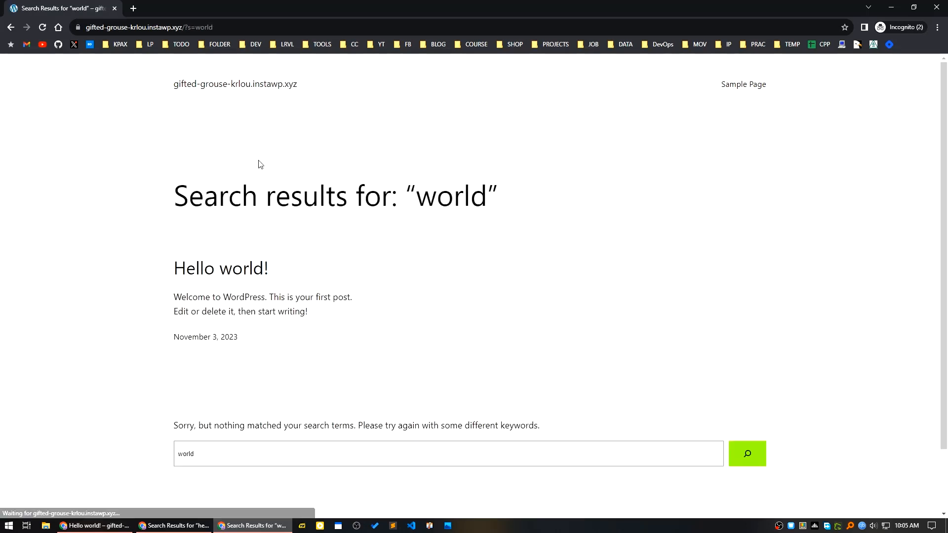
Replace the search term with lowercase "wp" on the results page and run the search.
double_click(266, 459)
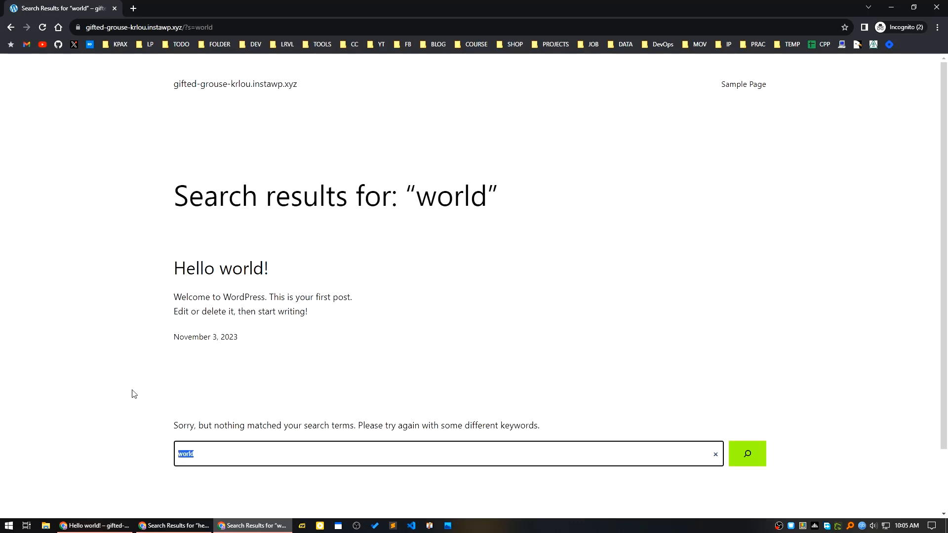
text(wp)
key(Return)
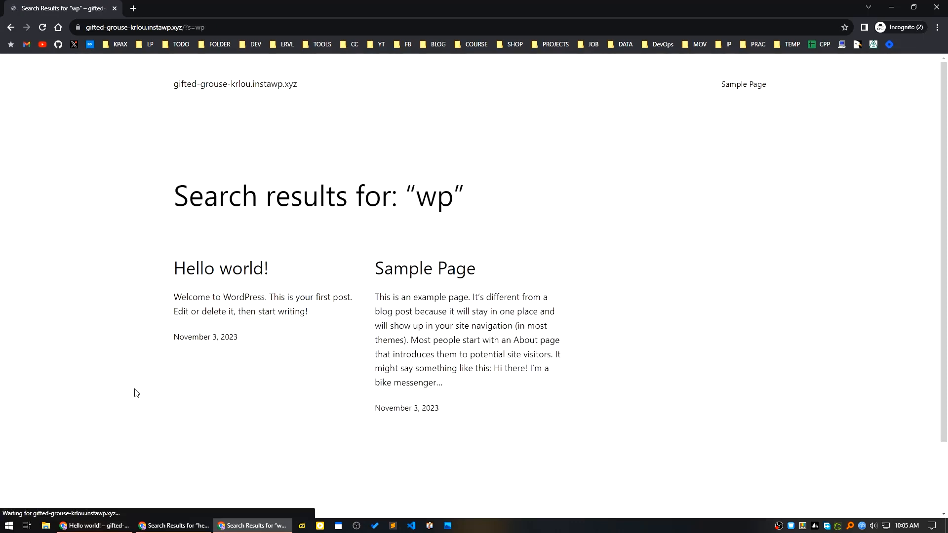
Open the Hello world! post, copy the word "WordPress" from its text and search the site for it.
click(200, 270)
click(382, 266)
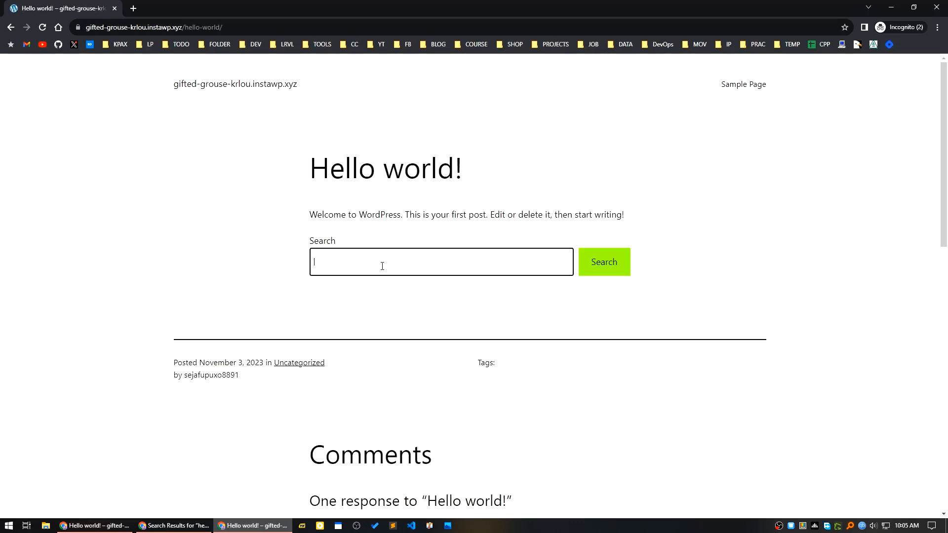
double_click(377, 215)
key(ctrl+c)
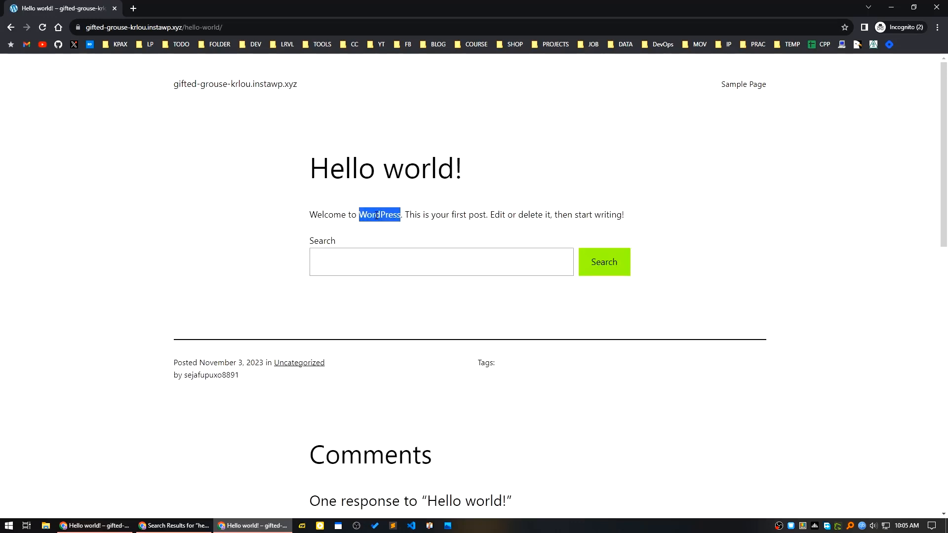
right_click(378, 217)
click(390, 225)
right_click(355, 258)
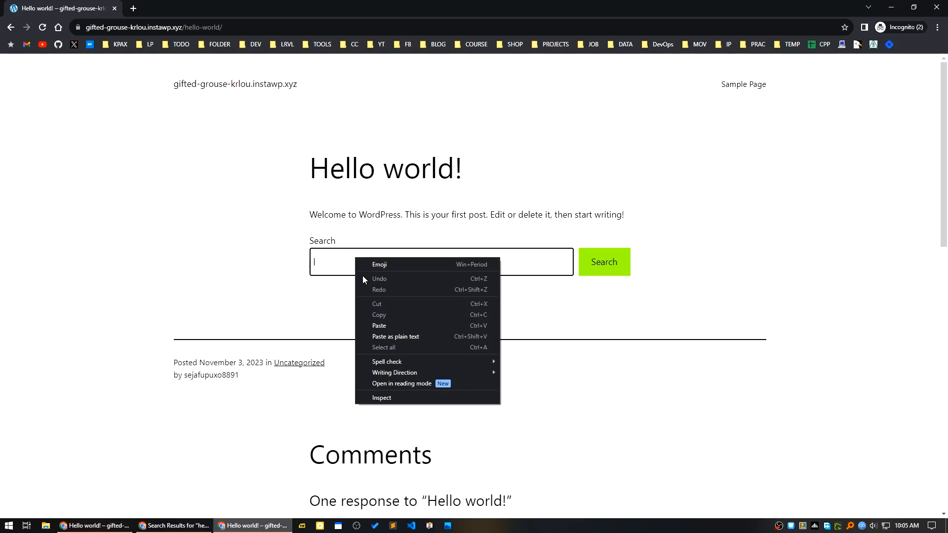
click(384, 327)
click(585, 271)
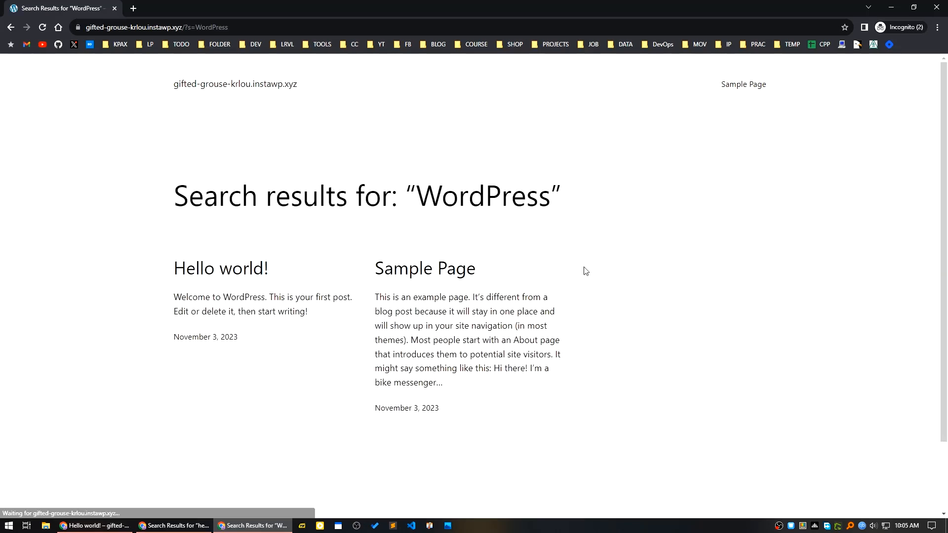
Return to the WordPress admin of the gifted-grouse site and open the Search Analytics statistics page.
click(154, 530)
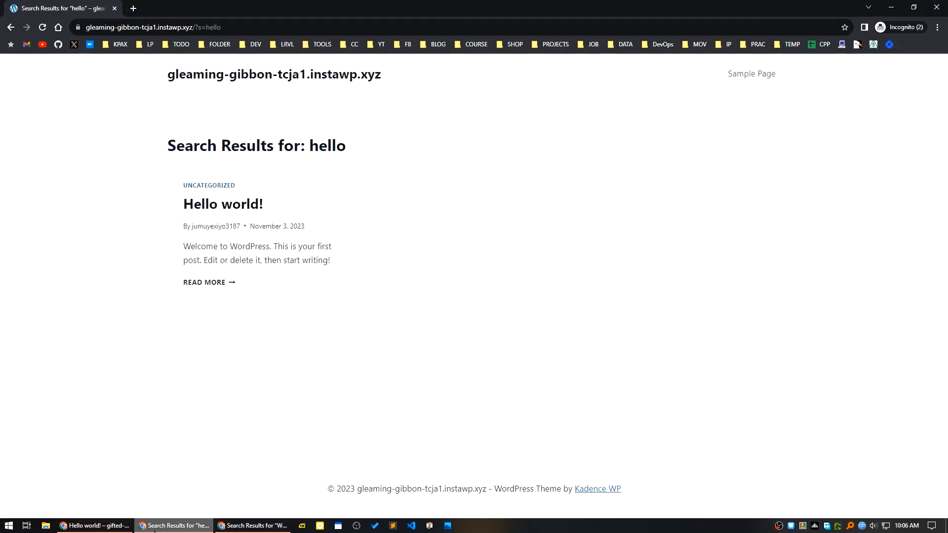
click(84, 527)
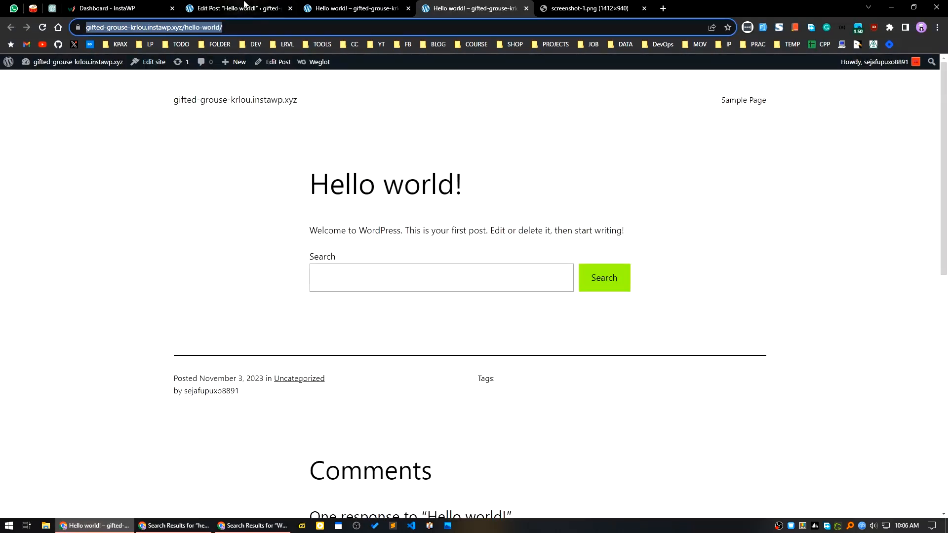
click(363, 7)
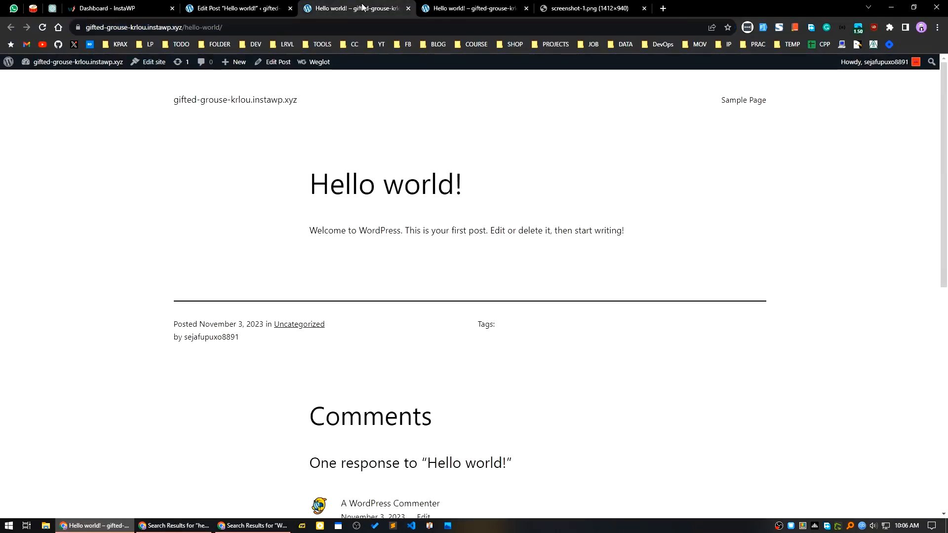
click(197, 7)
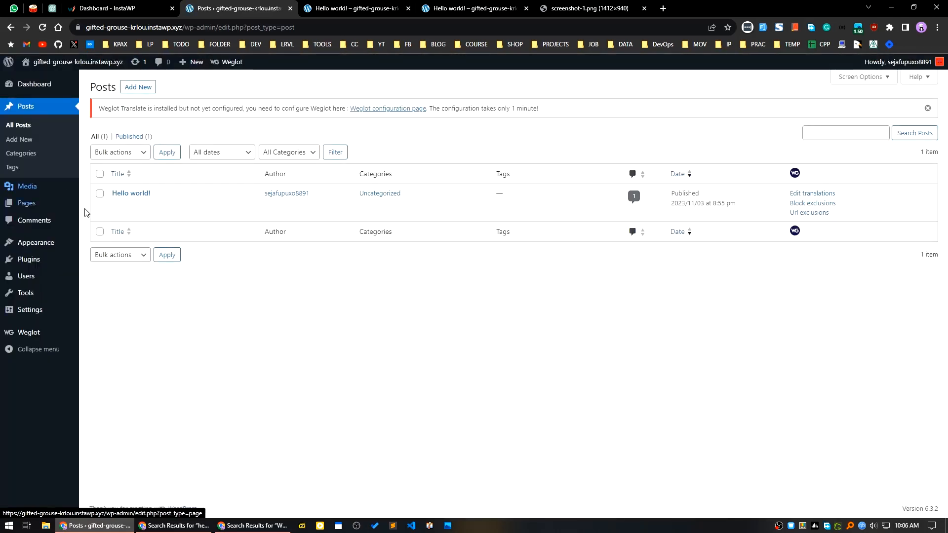
mouse_move(43, 93)
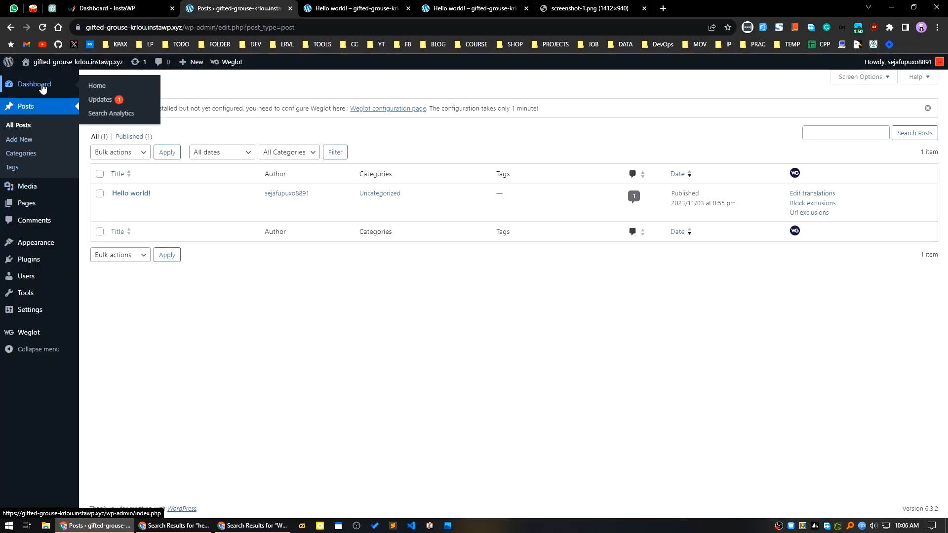
click(111, 113)
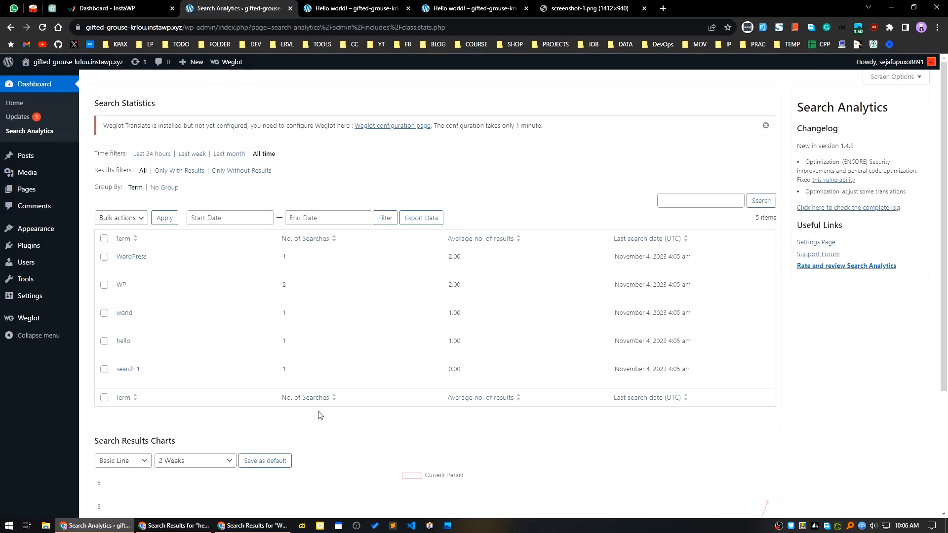
Examine the recorded search terms, the available bulk actions and the start date filter of the search statistics table.
mouse_move(195, 299)
mouse_move(129, 262)
click(126, 218)
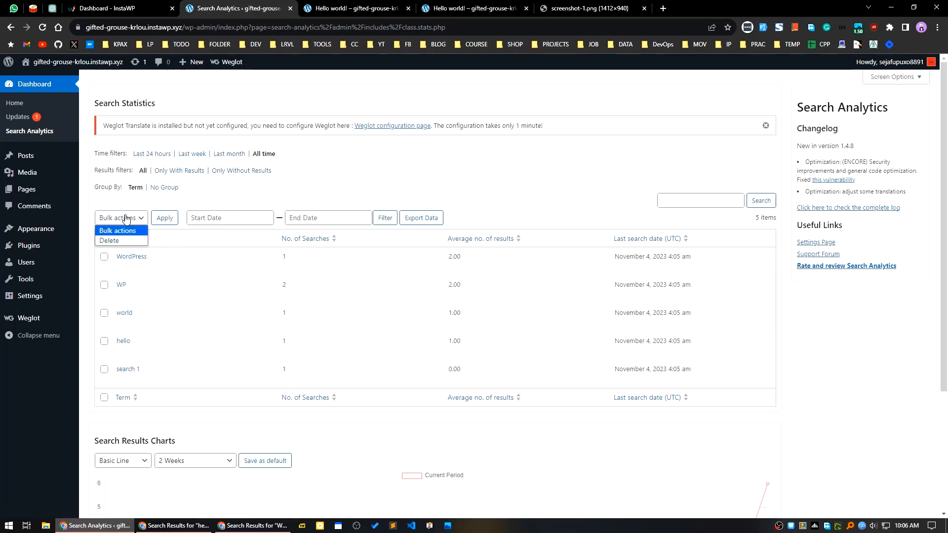
click(126, 218)
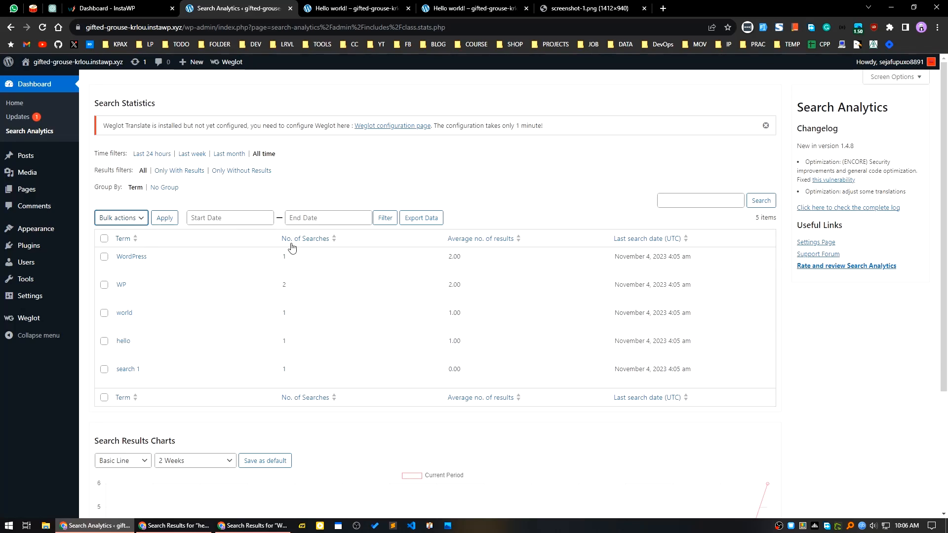
click(247, 218)
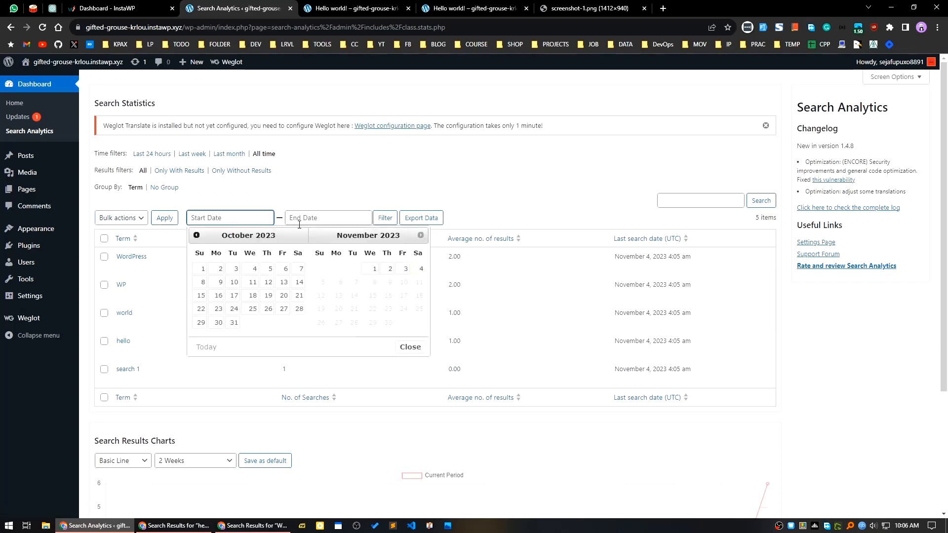
click(315, 197)
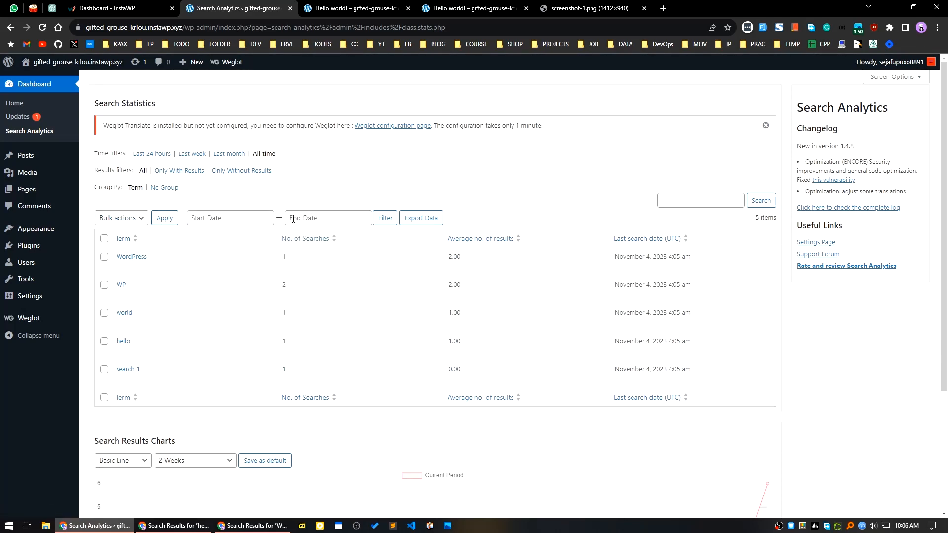
Export the search statistics and open the CSV in Excel, widening the Last Search Date column to fit its contents.
click(423, 219)
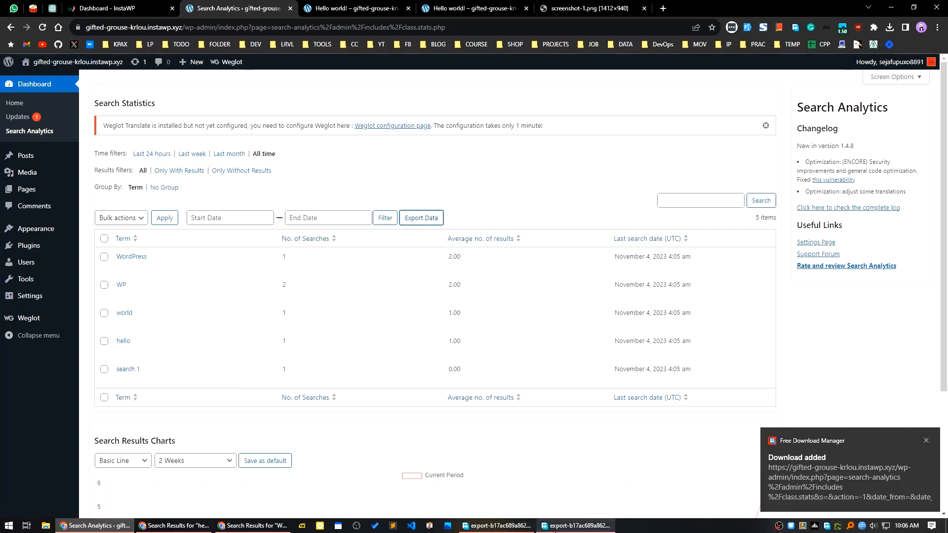
click(841, 458)
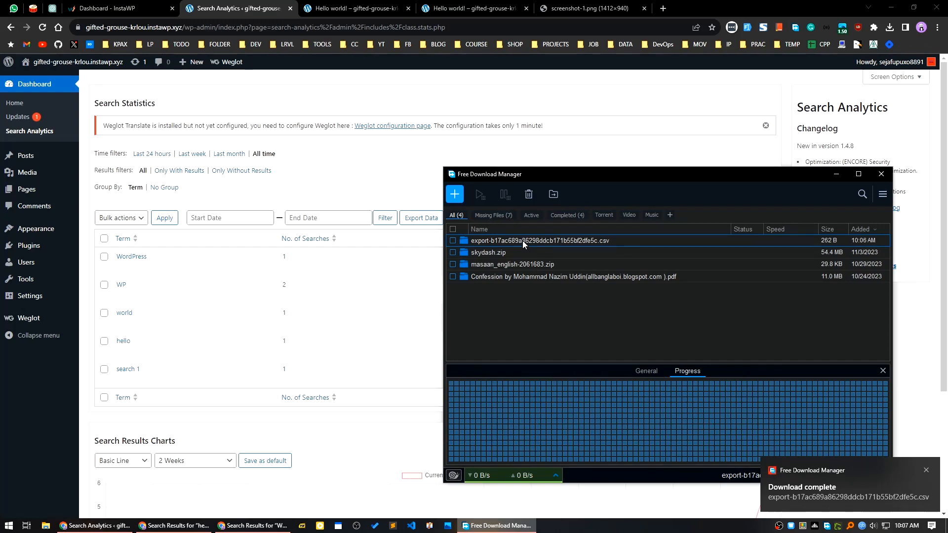
double_click(523, 240)
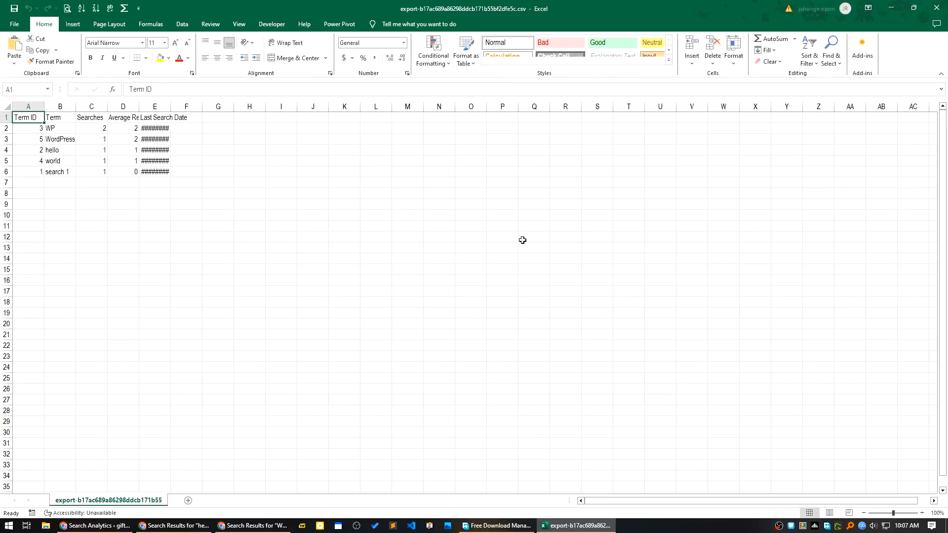
double_click(171, 107)
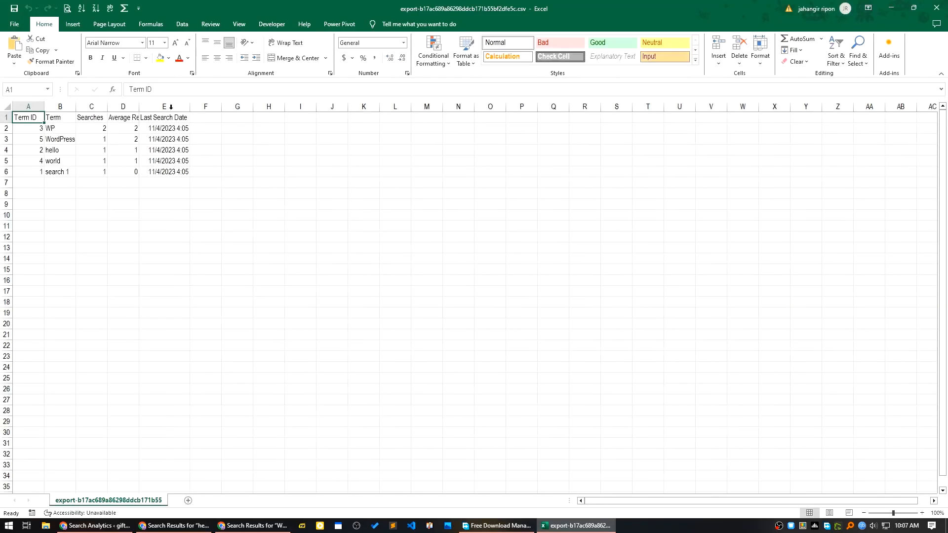
click(167, 277)
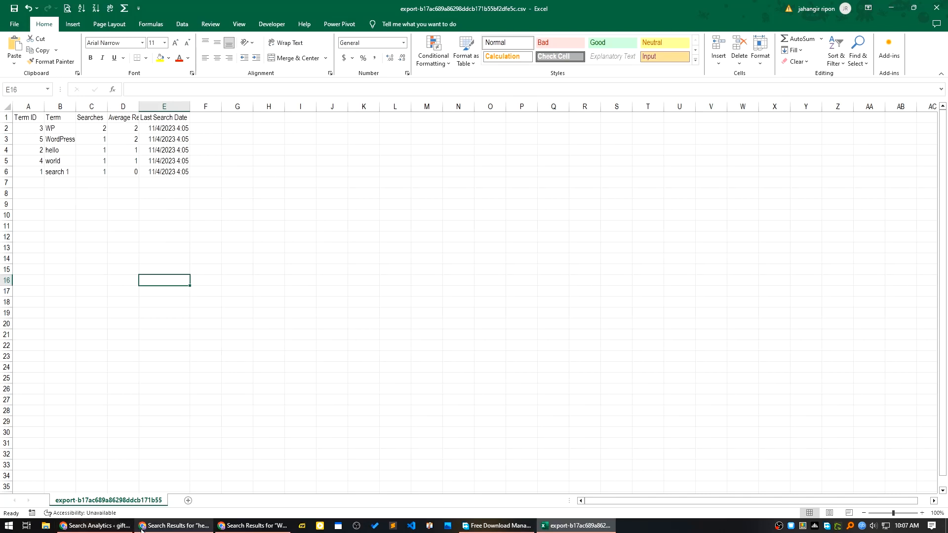
Back in Chrome, preview the search results chart as Stepped Line, restore Basic Line and inspect the 04/11 data point.
click(110, 527)
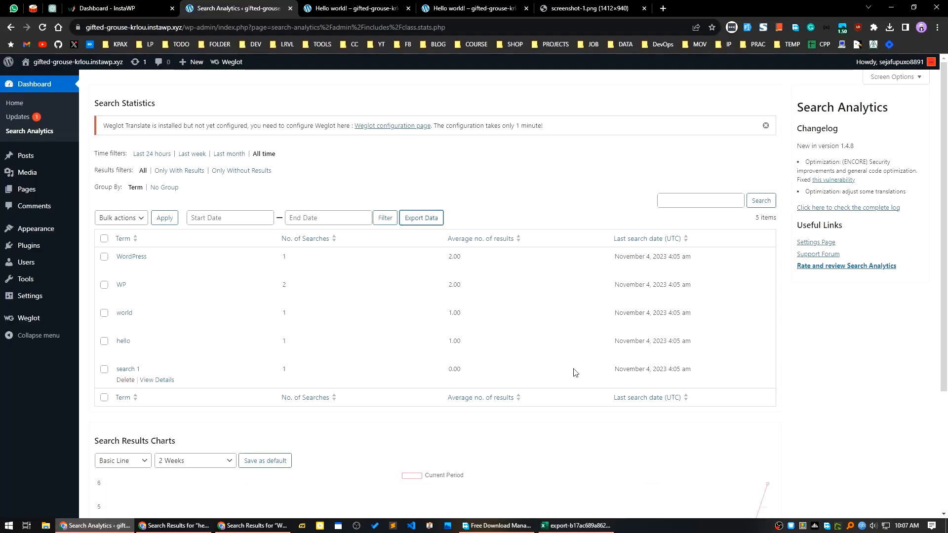
scroll(578, 366, down, 3)
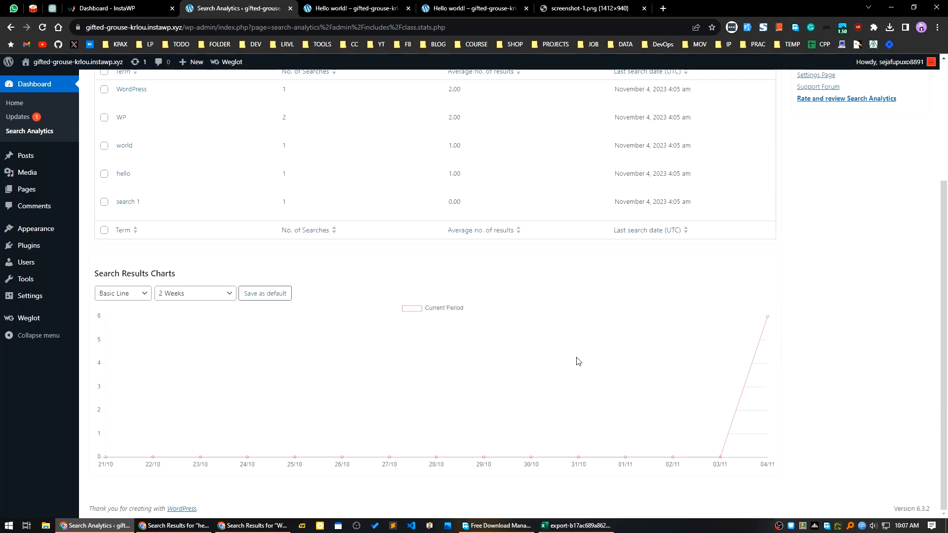
click(141, 296)
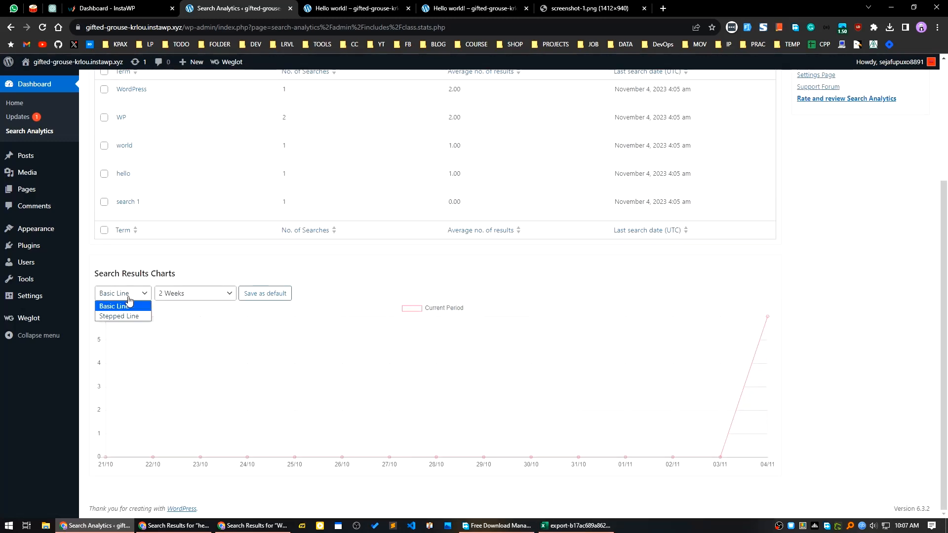
click(115, 319)
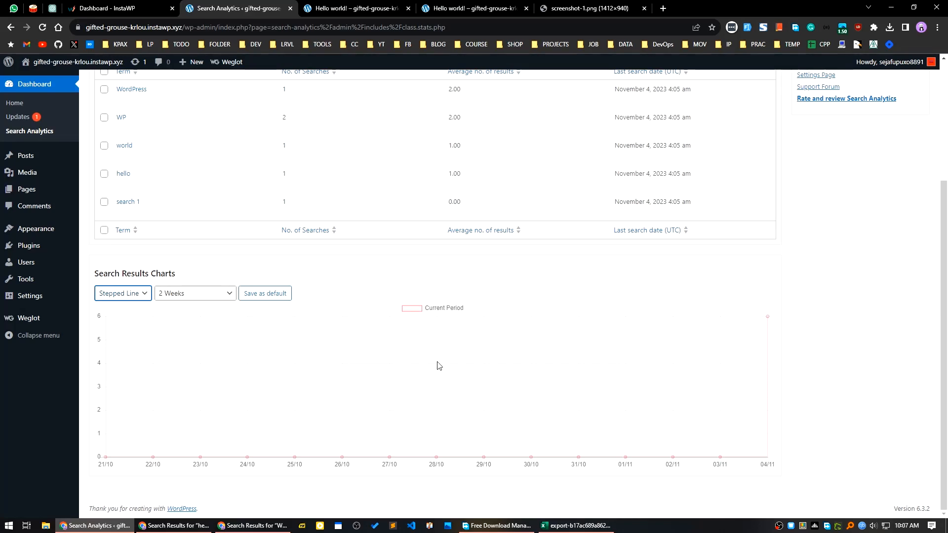
click(144, 294)
click(129, 307)
mouse_move(768, 319)
scroll(588, 438, up, 3)
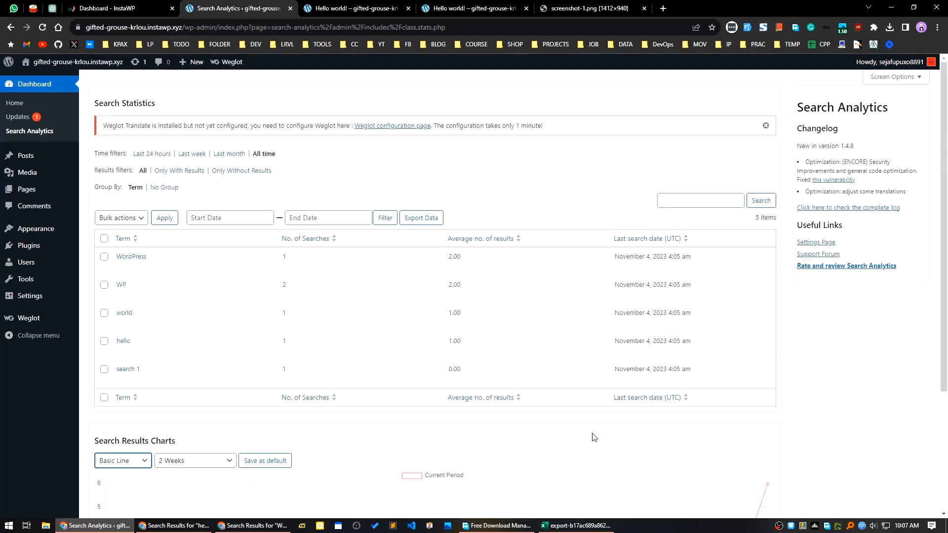